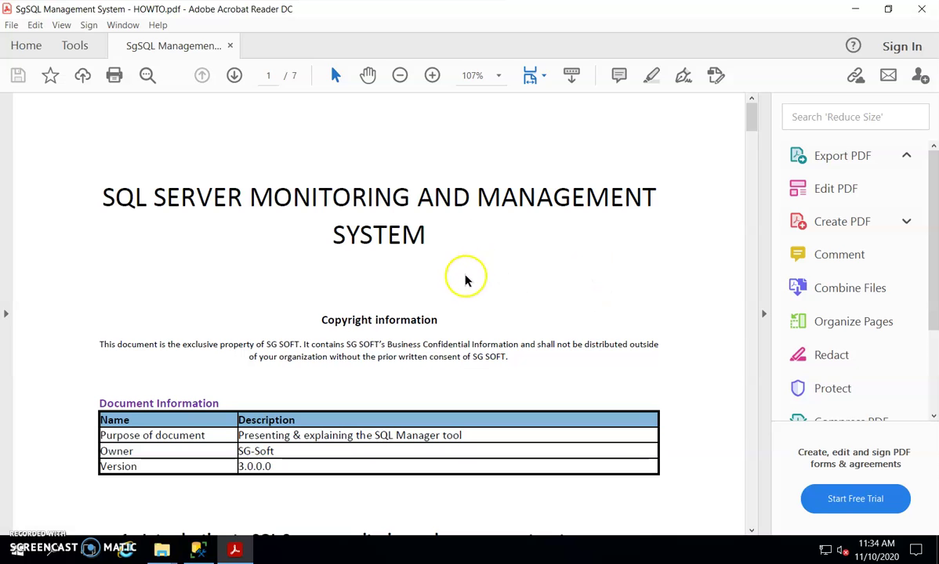
# Step: Scroll the HOWTO guide past the title page to the Introduction on SgService, SgManager and SgDashboard
pyautogui.scroll(-2, 436, 304)
pyautogui.scroll(-1, 438, 310)
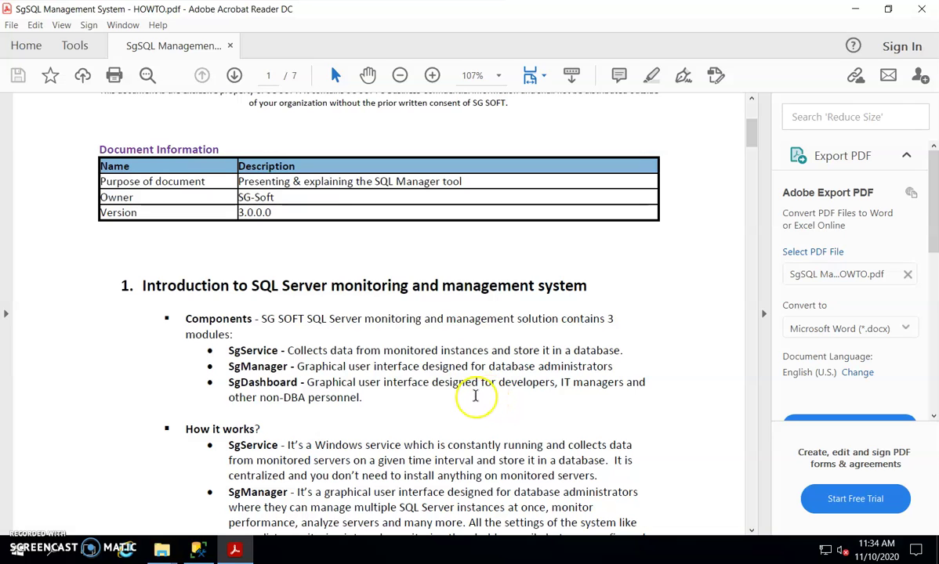
# Step: Scroll through Prerequisites to section 3, Required permissions, on page 2 of the HOWTO guide
pyautogui.scroll(-3, 517, 362)
pyautogui.scroll(-4, 517, 368)
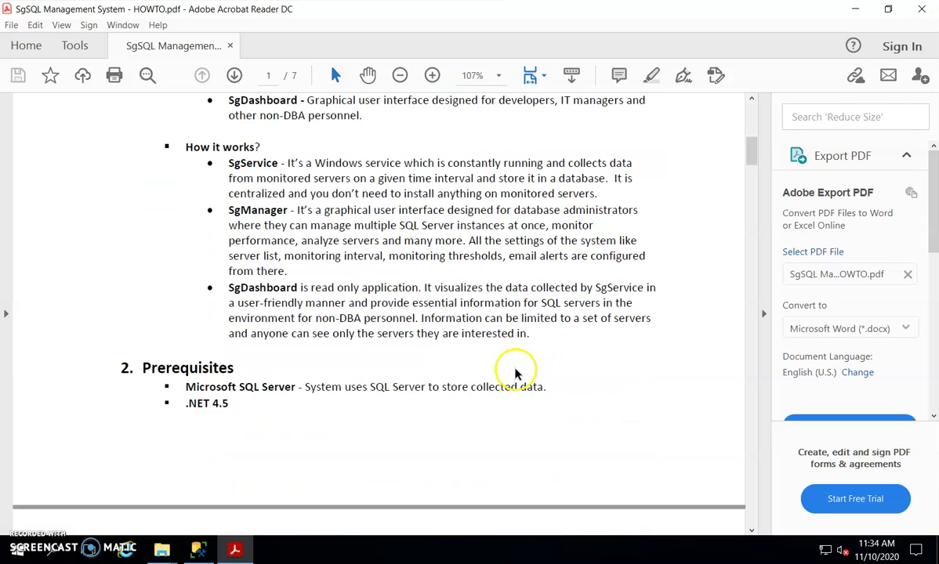
pyautogui.scroll(-4, 516, 373)
pyautogui.scroll(-2, 514, 374)
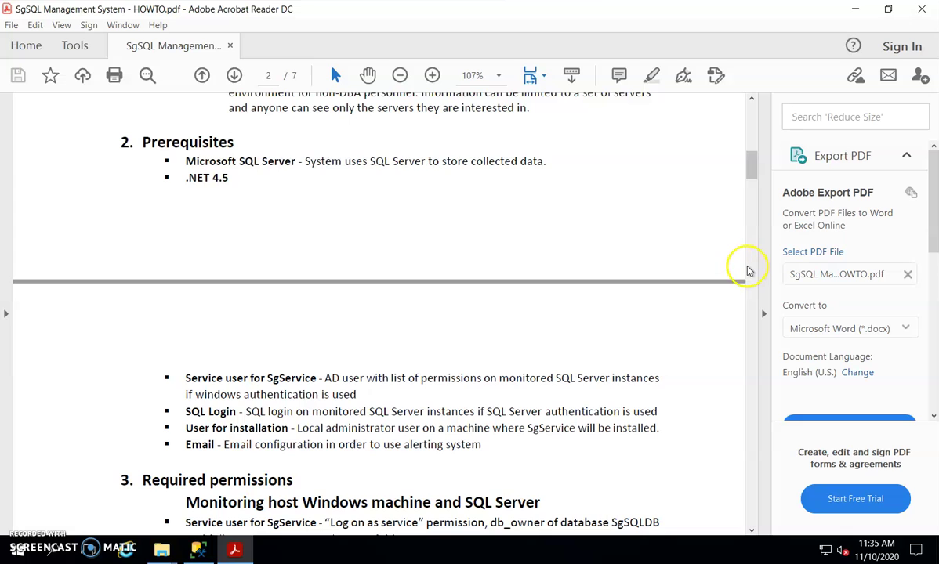
pyautogui.scroll(-3, 527, 281)
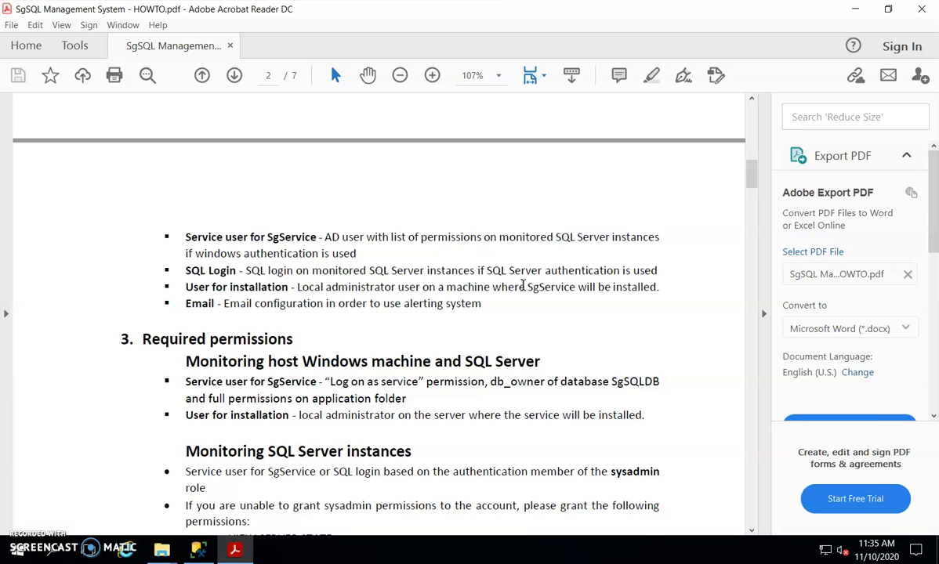
# Step: Scroll past the permission list until the full section 4 Installation list is visible
pyautogui.scroll(-2, 491, 346)
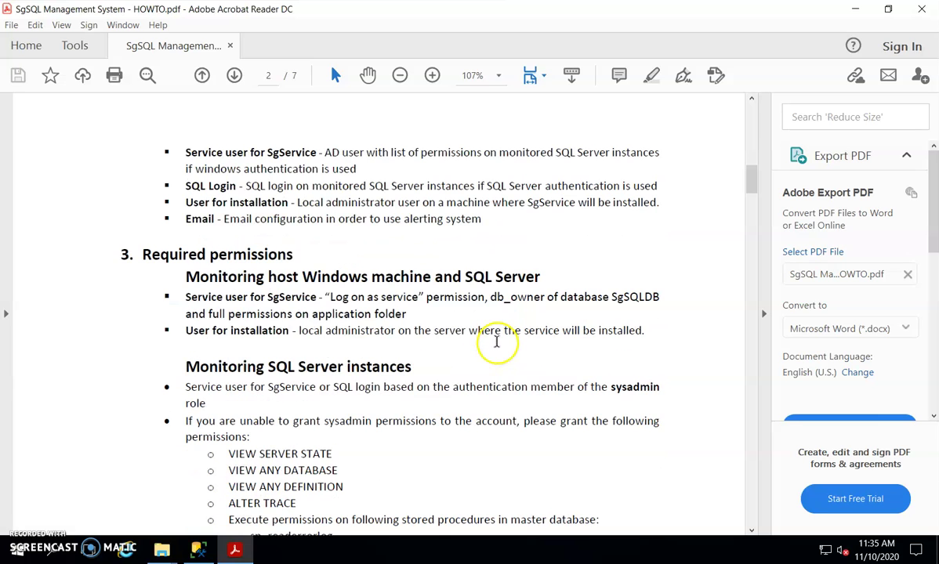
pyautogui.scroll(-5, 496, 341)
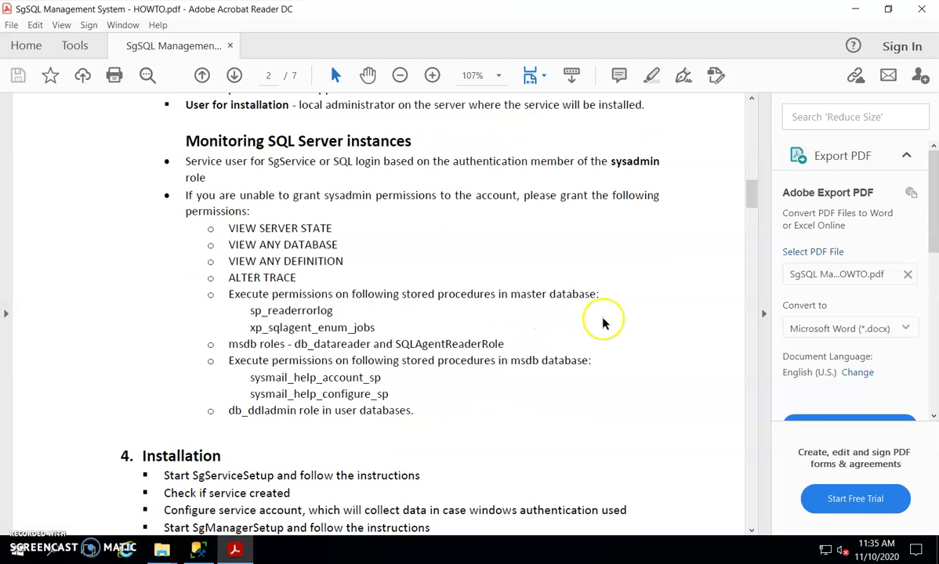
pyautogui.scroll(-3, 603, 321)
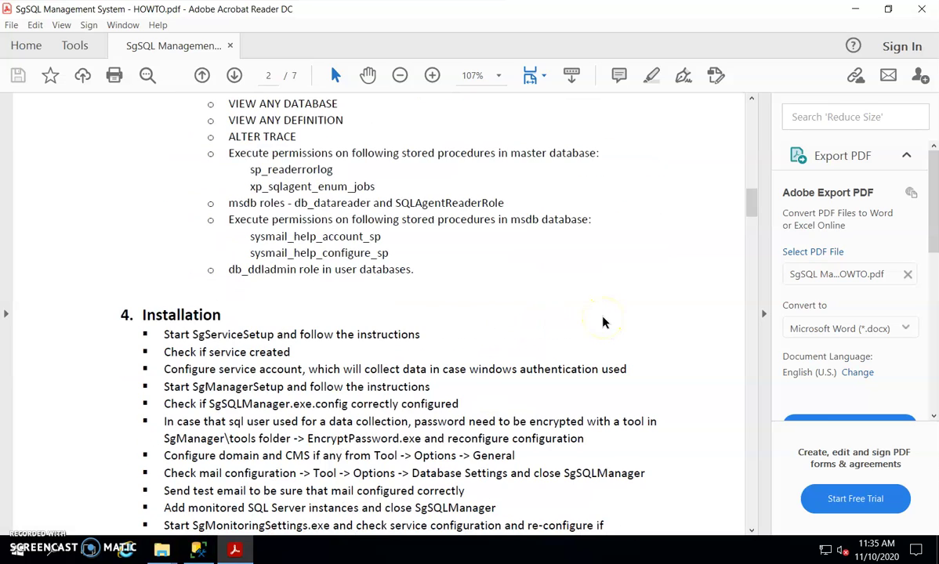
pyautogui.scroll(-2, 601, 345)
pyautogui.scroll(-1, 504, 311)
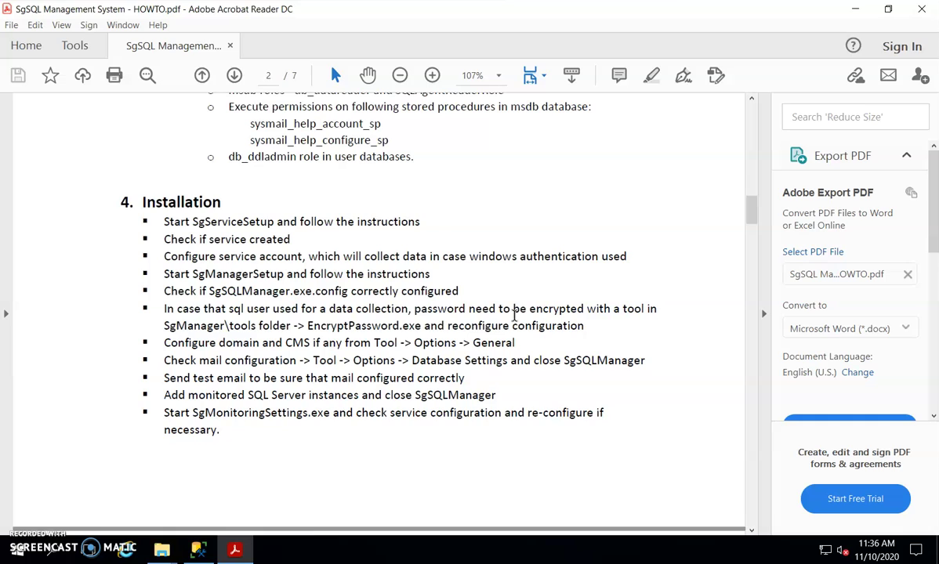
pyautogui.scroll(-1, 443, 345)
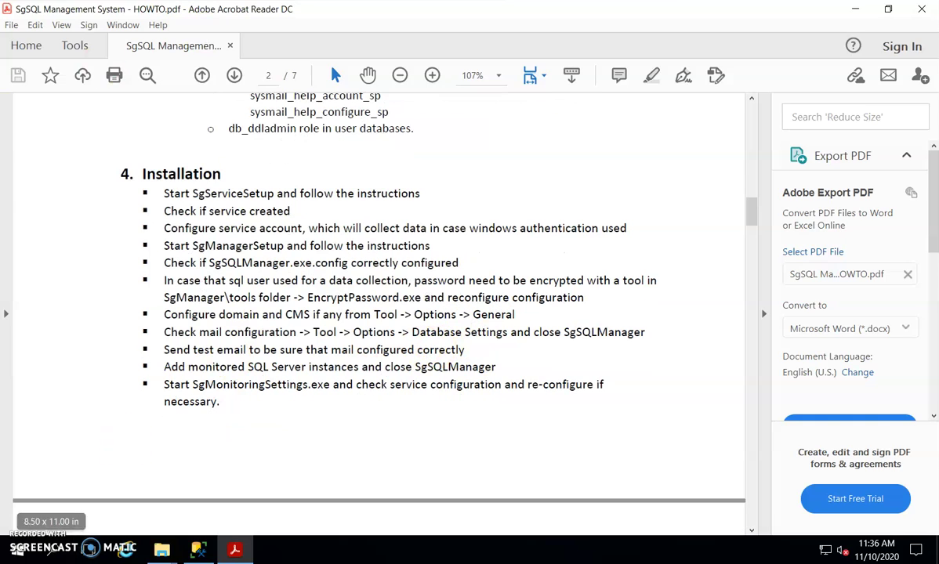
# Step: Launch SgServiceSetup from the SgService folder and accept its license agreement
pyautogui.click(857, 11)
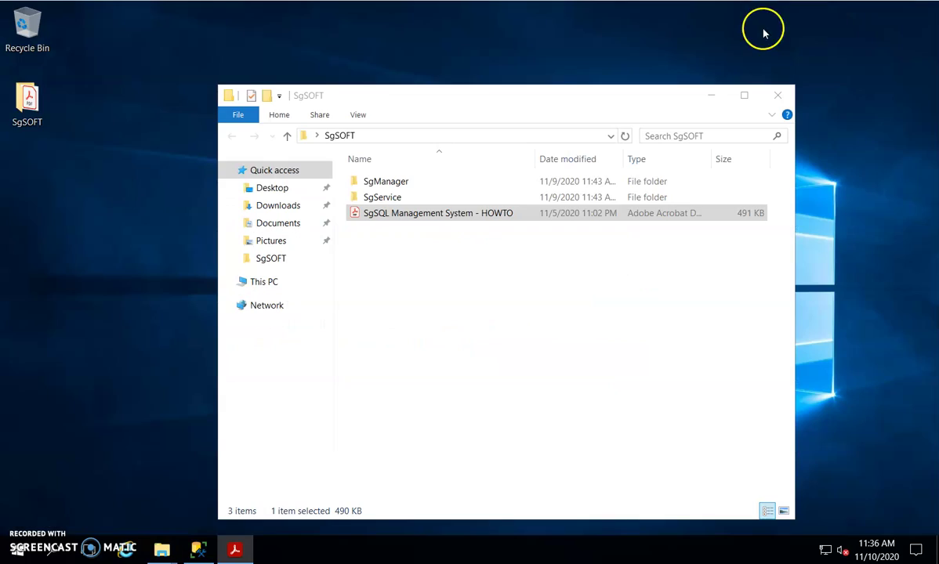
pyautogui.doubleClick(382, 199)
pyautogui.doubleClick(382, 197)
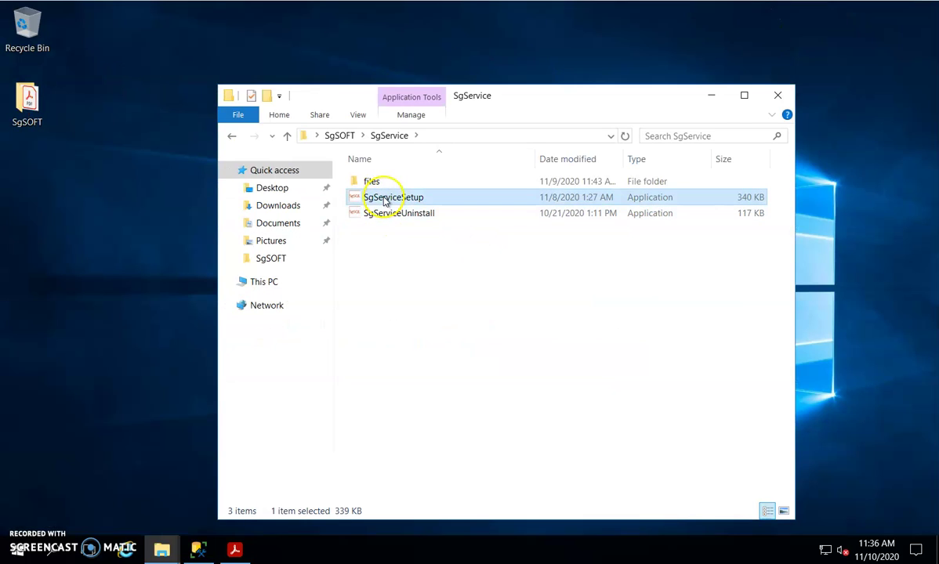
pyautogui.click(637, 411)
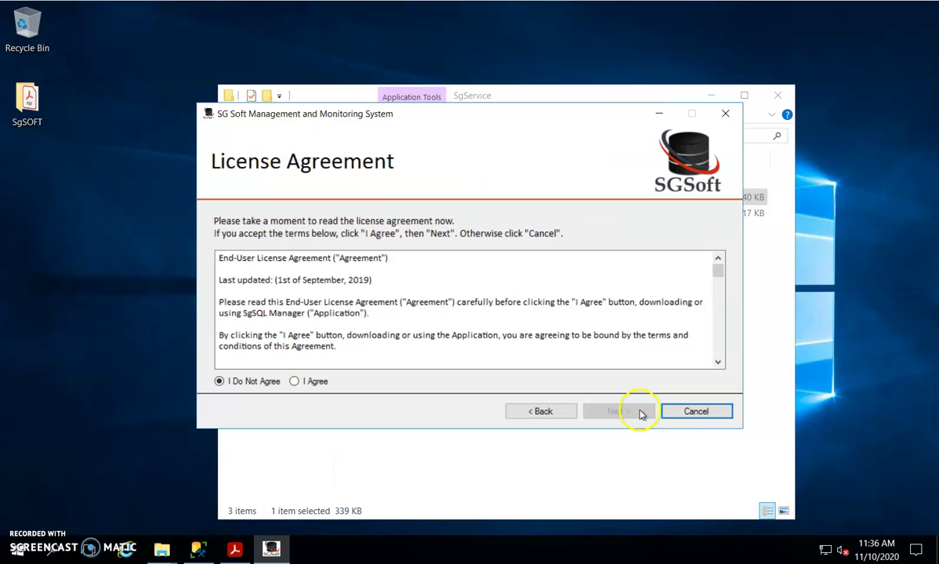
pyautogui.click(305, 380)
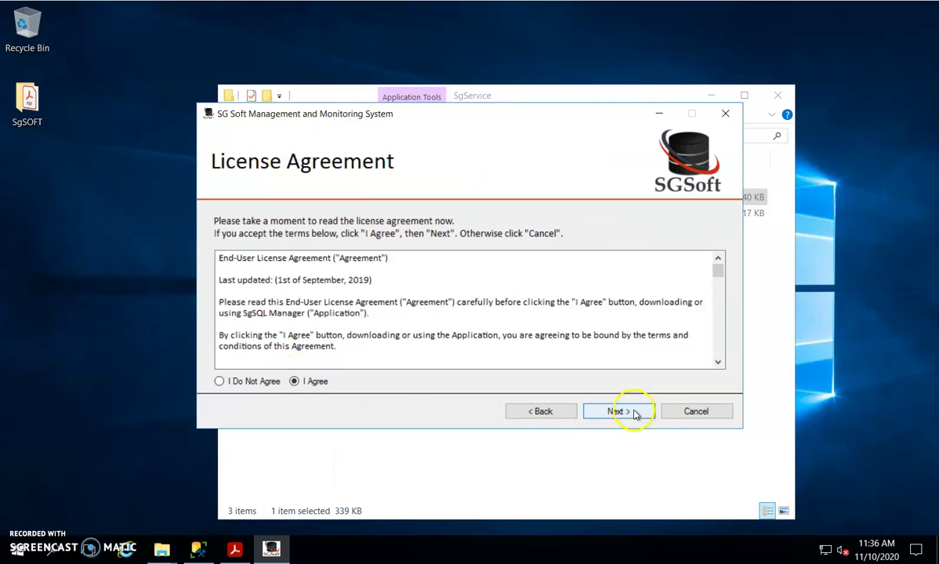
pyautogui.click(631, 412)
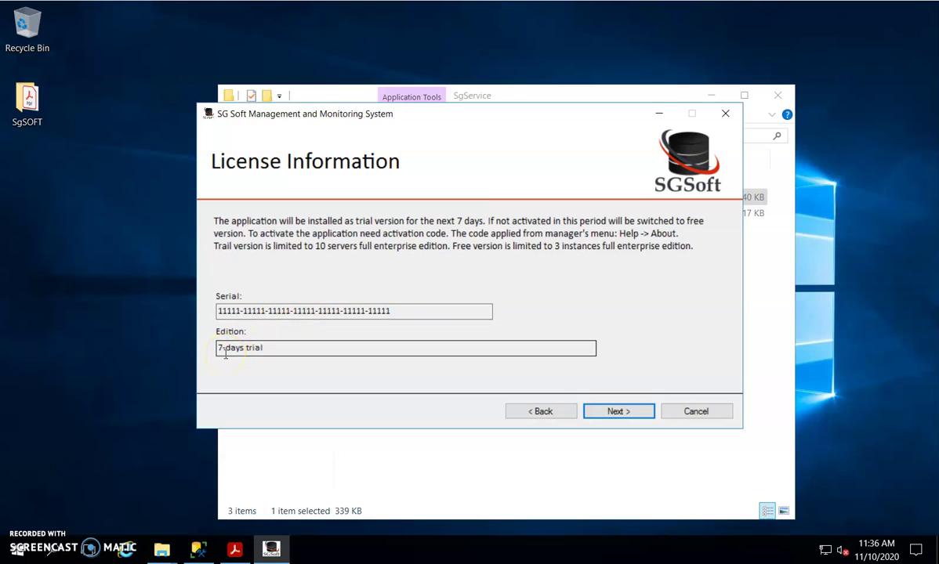
pyautogui.click(623, 413)
# Step: Enter company SgSOFT, test the MON01 connection, keep the default folder and install
pyautogui.click(237, 342)
pyautogui.write('S')
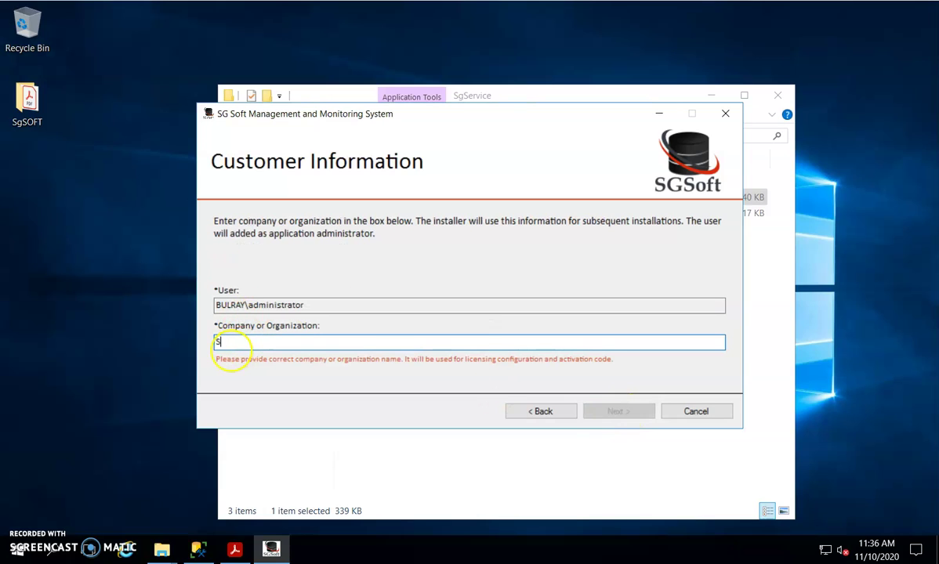
pyautogui.write('gSOFT')
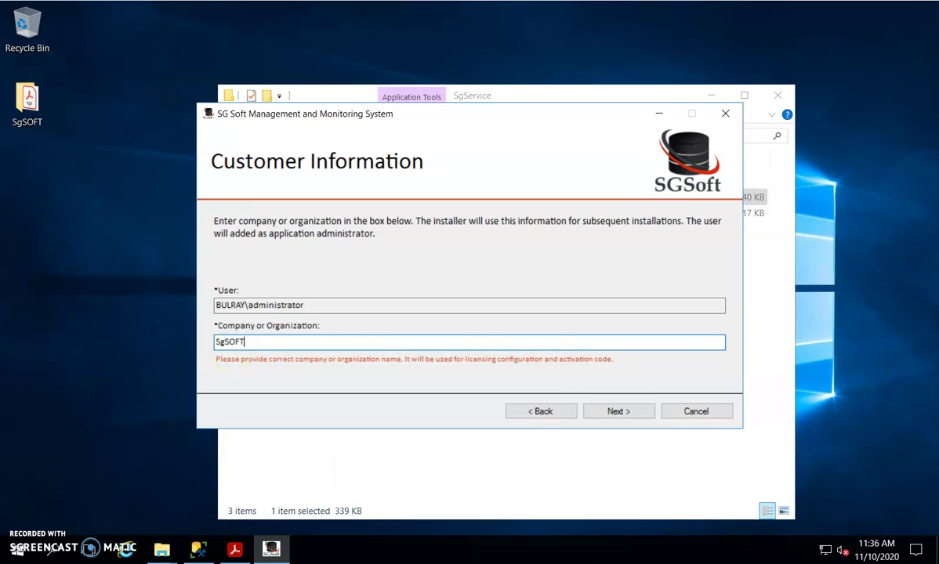
pyautogui.click(647, 418)
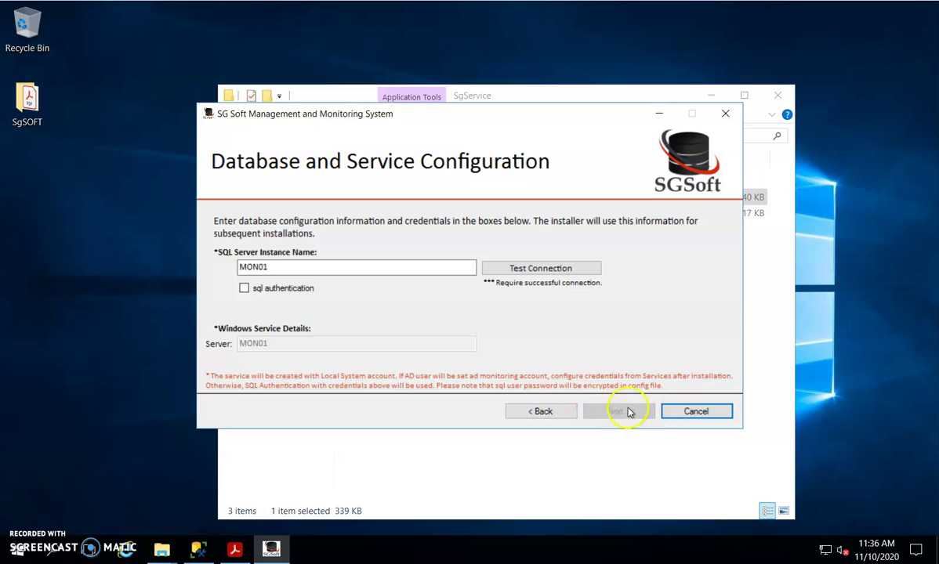
pyautogui.moveTo(270, 268); pyautogui.dragTo(220, 266)
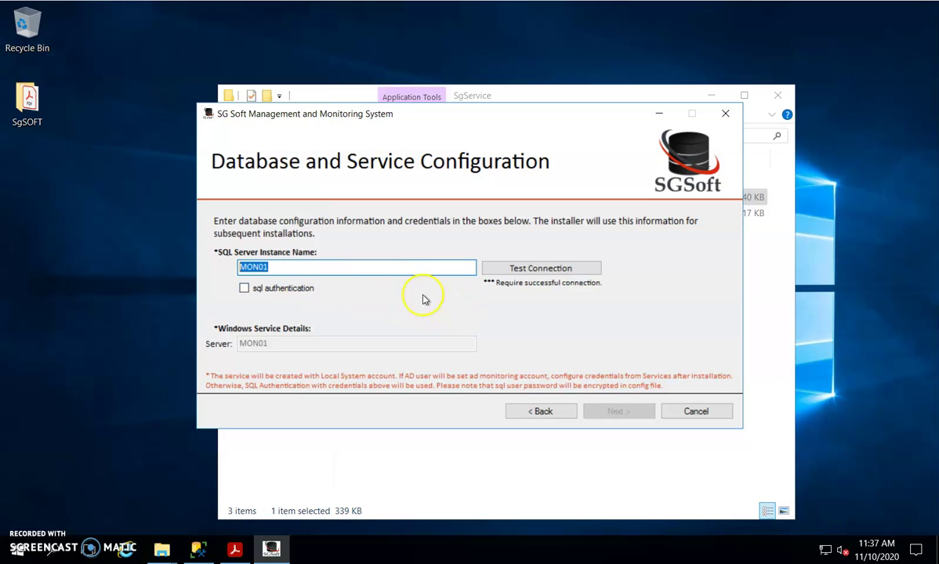
pyautogui.click(541, 269)
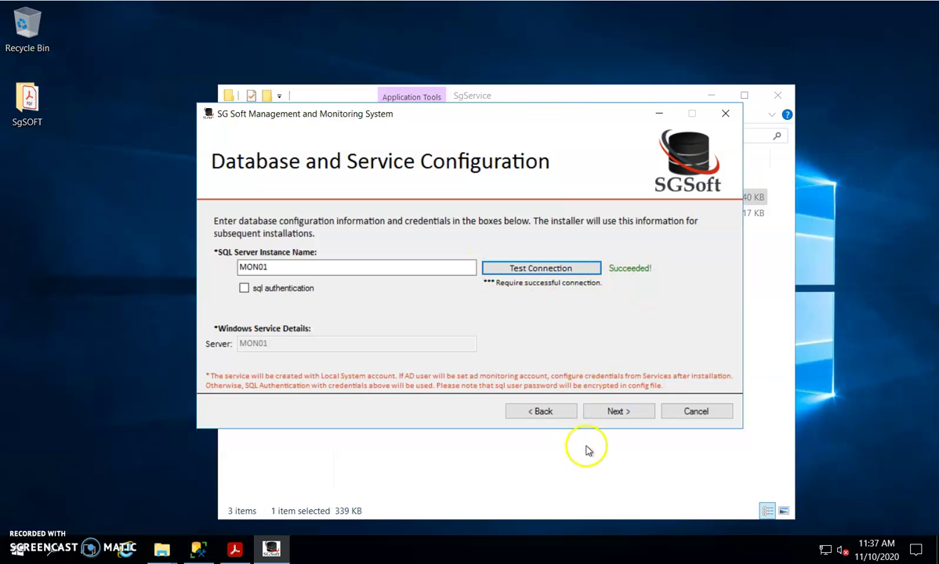
pyautogui.click(619, 412)
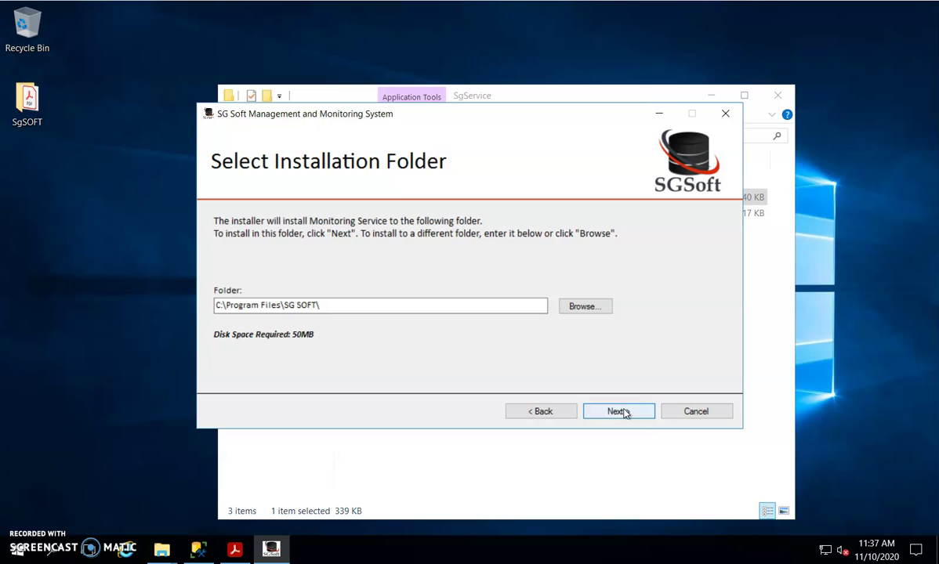
pyautogui.click(626, 414)
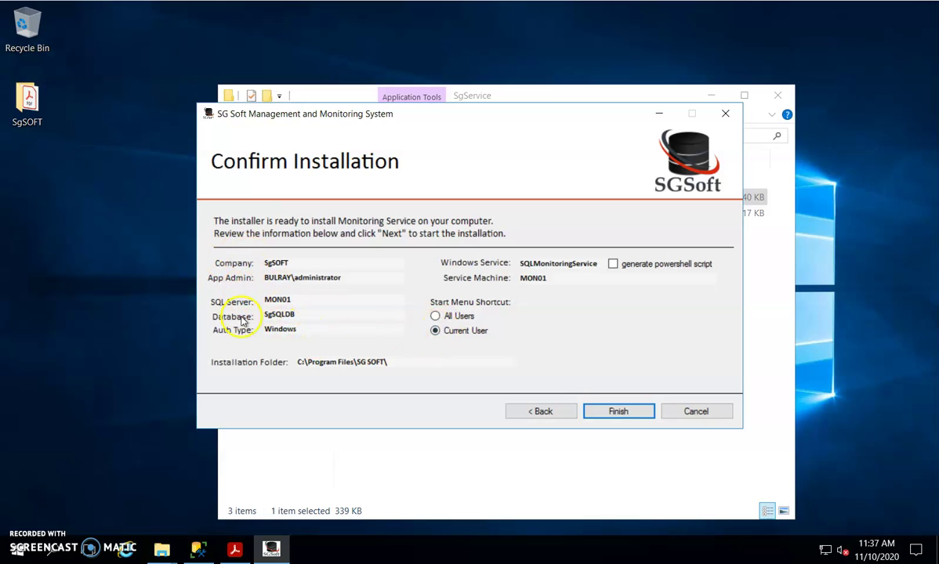
pyautogui.click(619, 413)
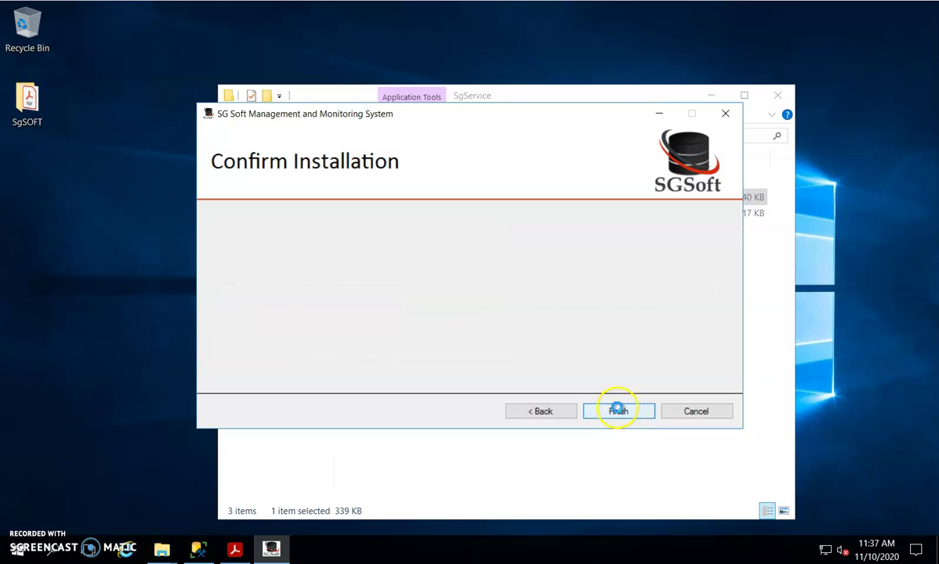
# Step: Close the SgService installer, launch the SgManager setup and accept its license
pyautogui.click(617, 413)
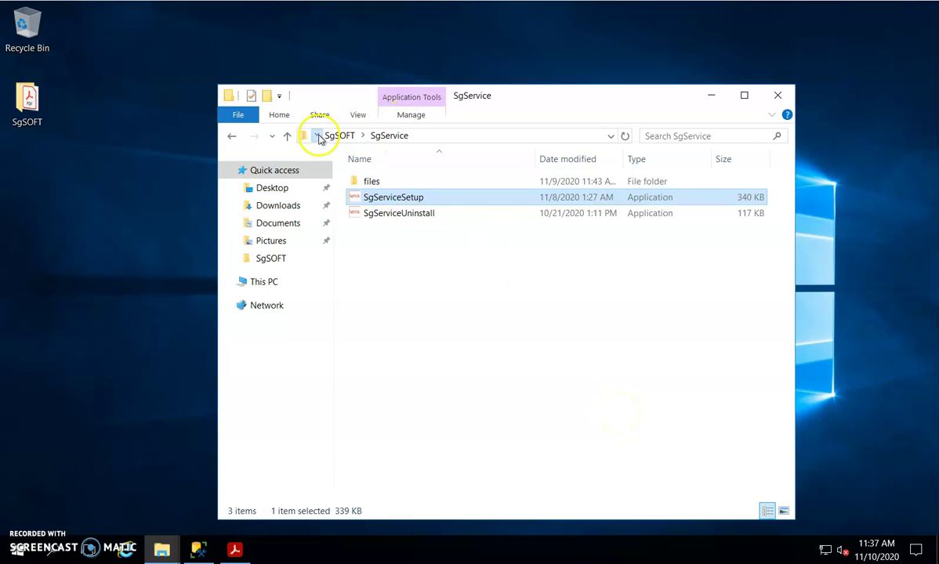
pyautogui.click(333, 136)
pyautogui.doubleClick(377, 185)
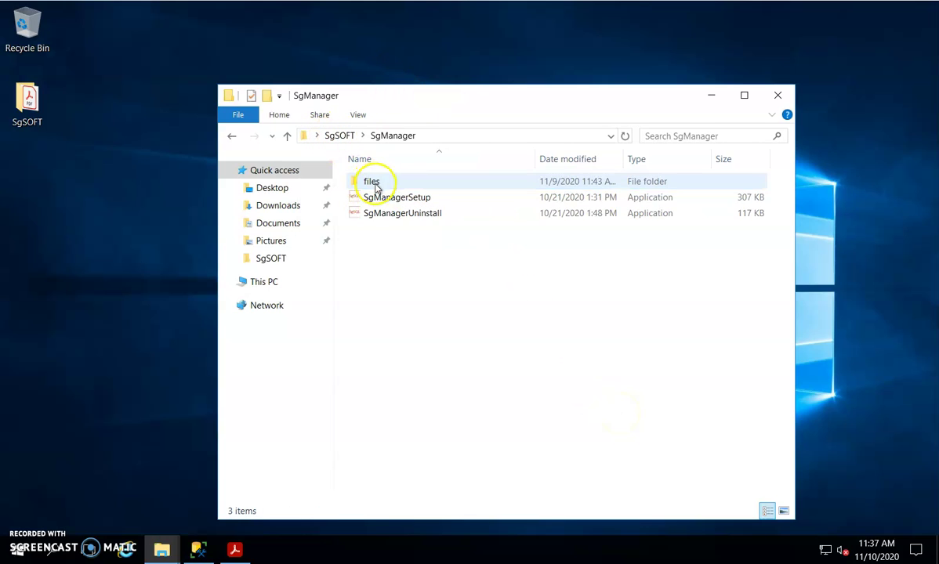
pyautogui.doubleClick(378, 200)
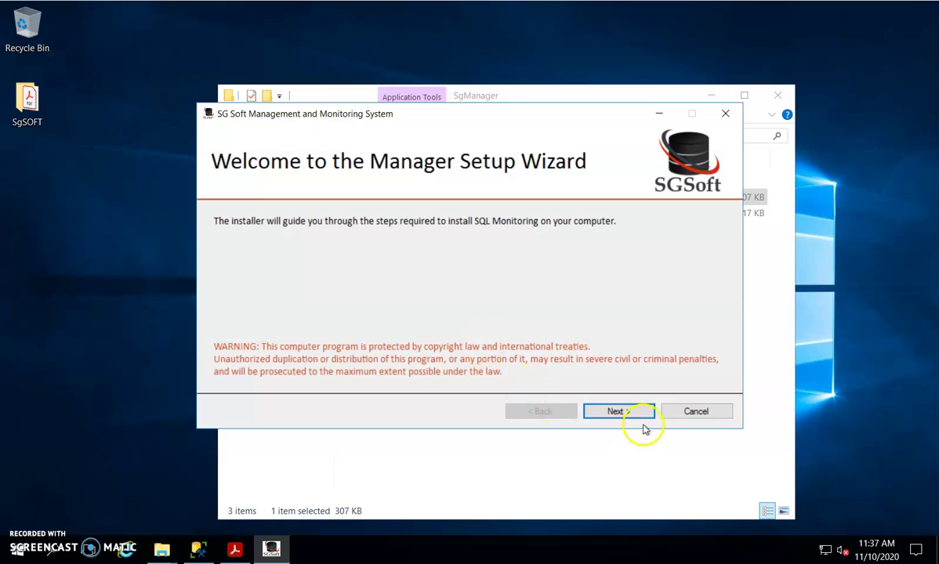
pyautogui.click(619, 411)
pyautogui.click(311, 381)
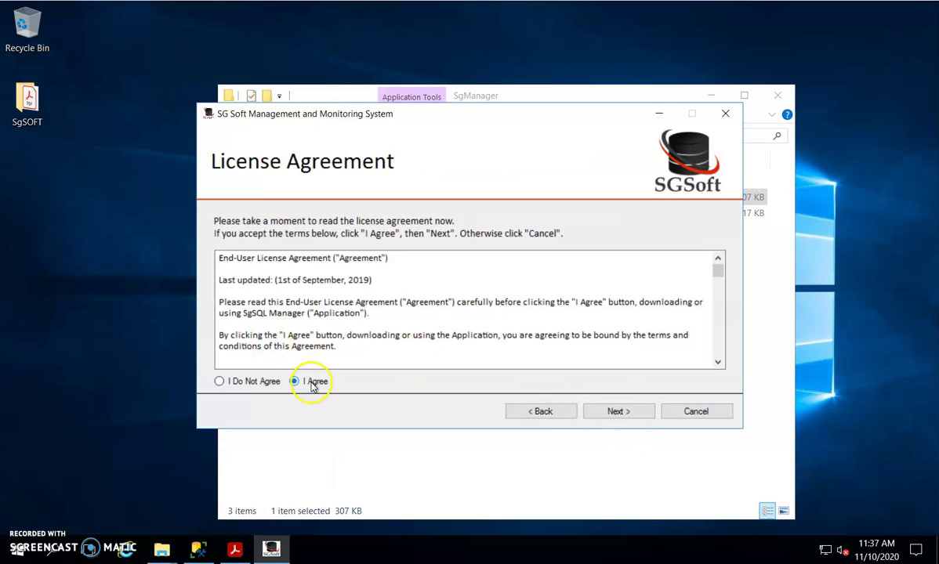
# Step: Verify the MON01 connection, install SgManager to the default folder and close setup
pyautogui.click(617, 412)
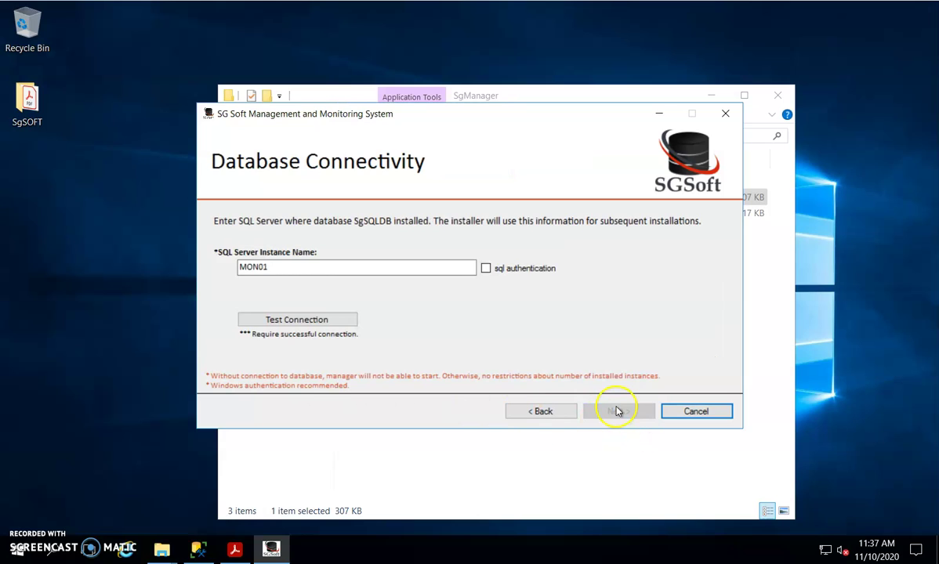
pyautogui.click(278, 320)
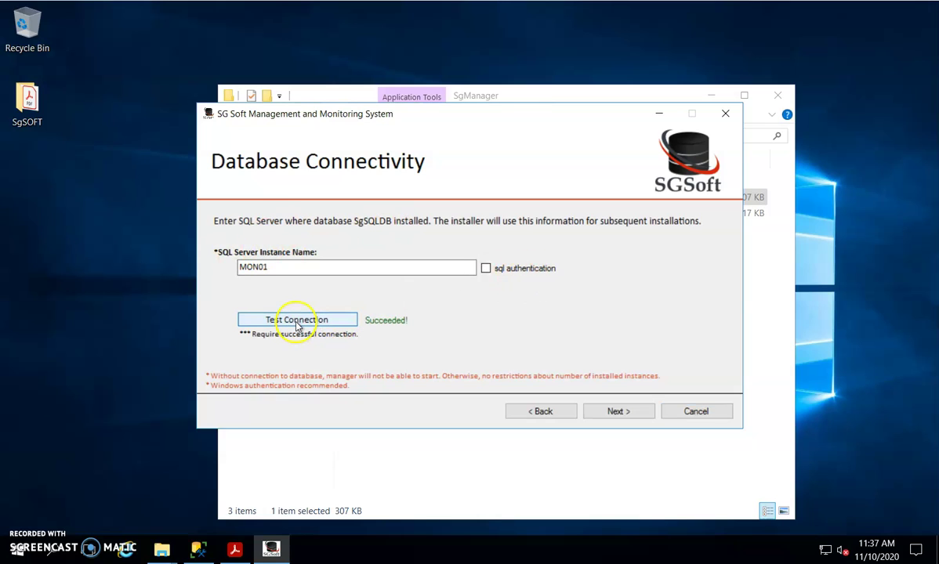
pyautogui.click(626, 414)
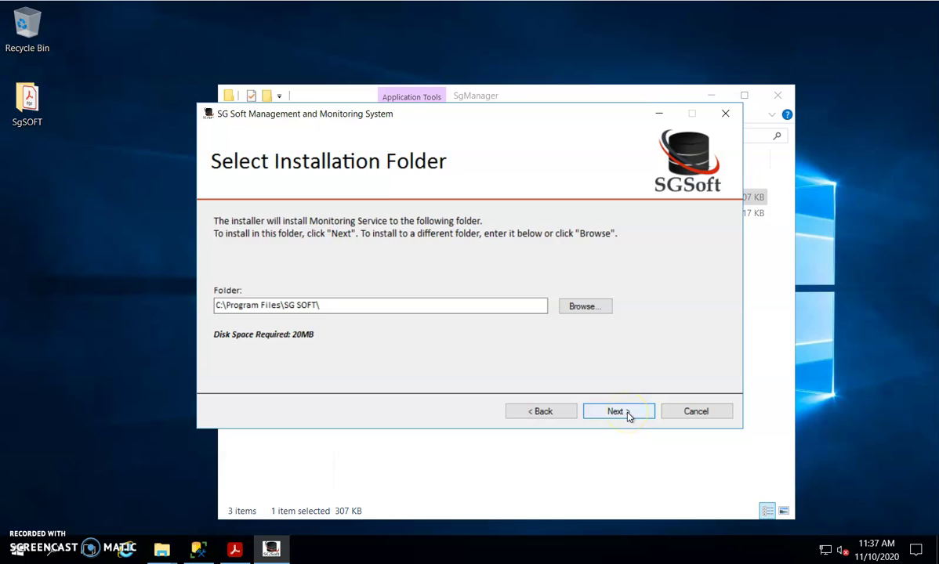
pyautogui.click(618, 411)
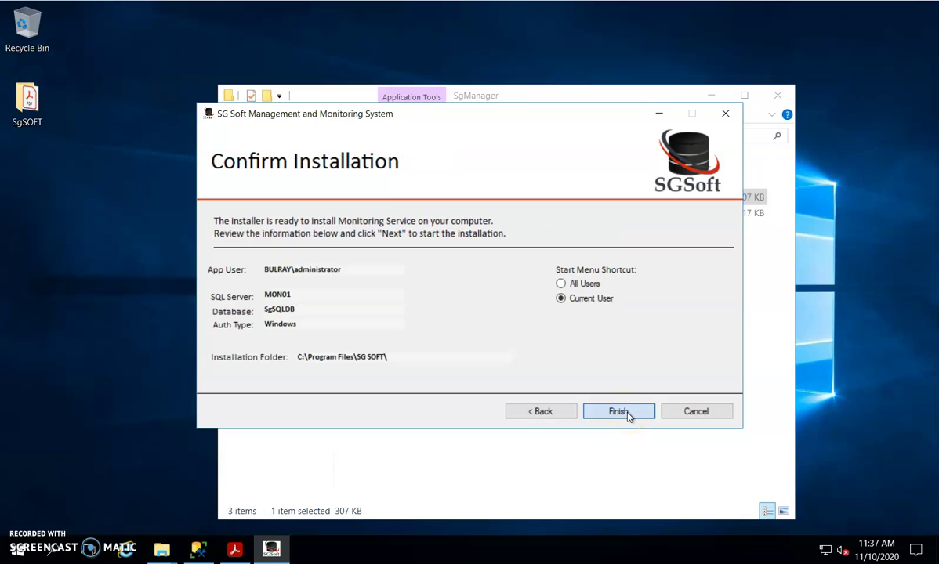
pyautogui.click(627, 414)
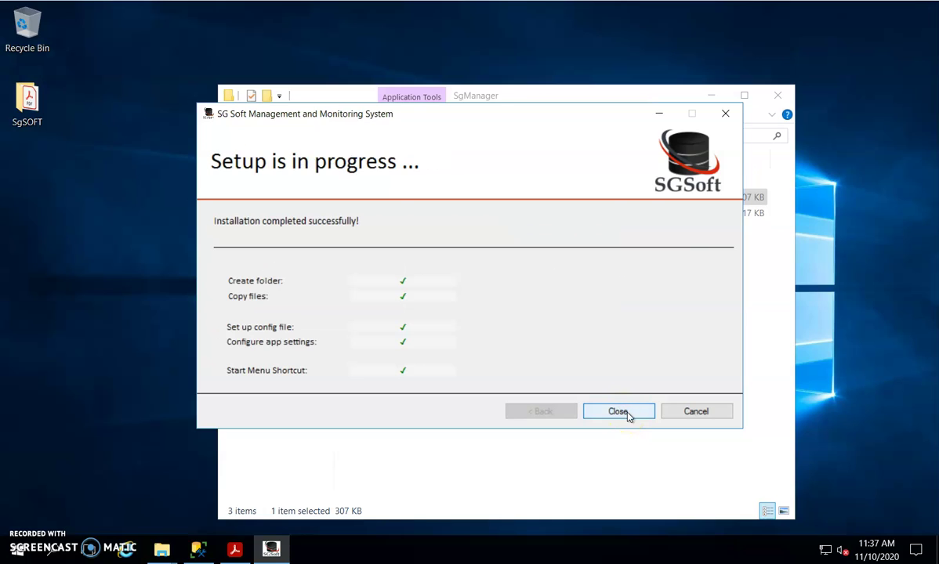
pyautogui.click(726, 116)
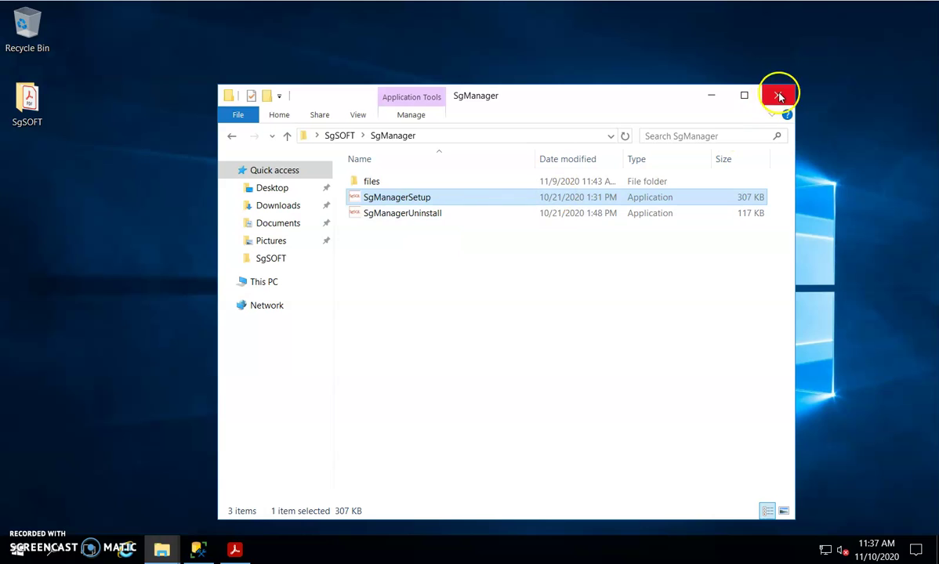
# Step: Launch SgSQL Manager from the SG SOFT group in the Start menu
pyautogui.click(17, 547)
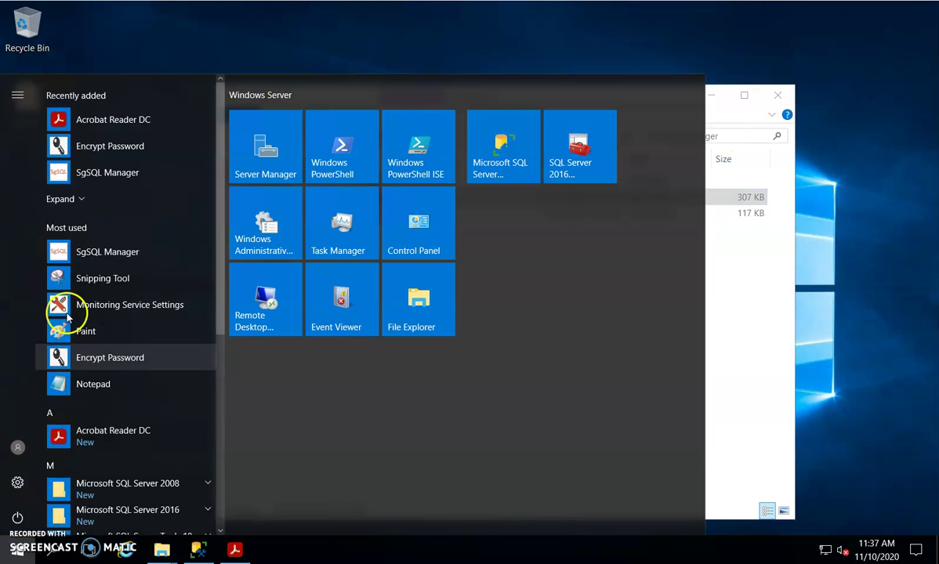
pyautogui.scroll(-3, 102, 251)
pyautogui.scroll(-3, 111, 274)
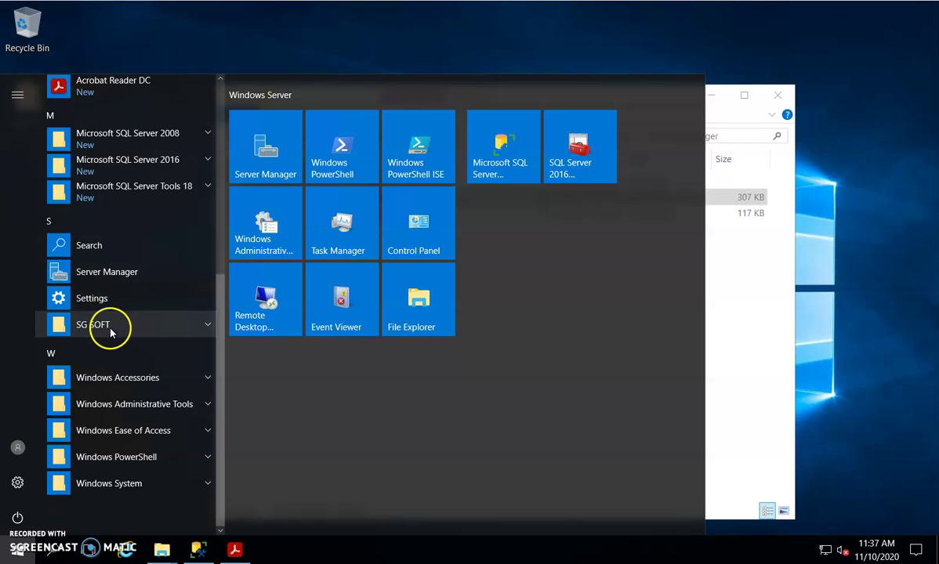
pyautogui.click(111, 333)
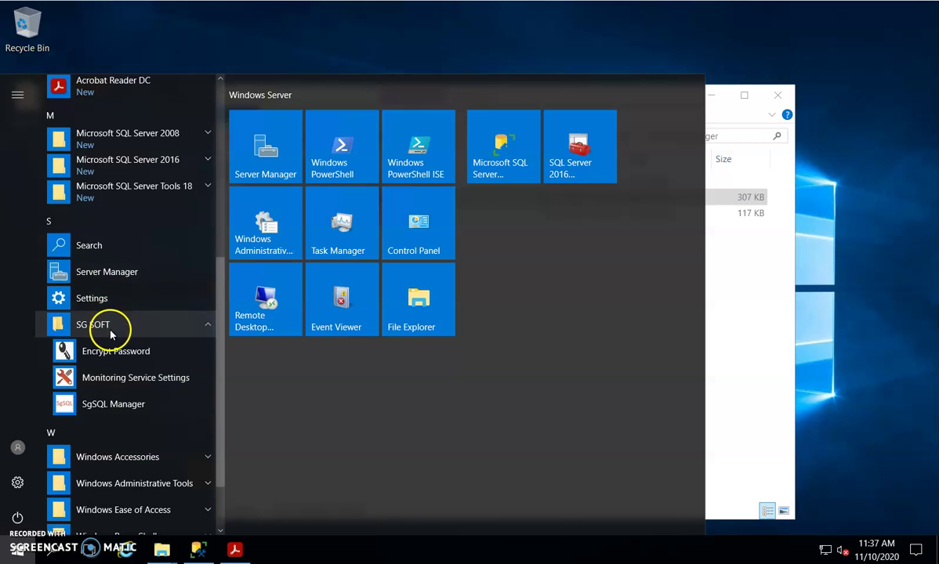
pyautogui.click(114, 404)
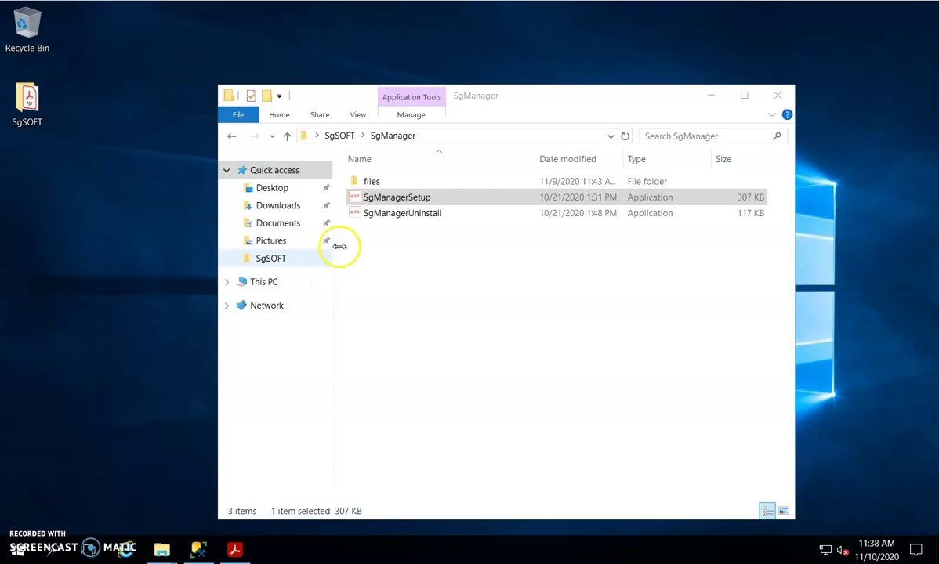
# Step: Open the Windows Services console by running services.msc
pyautogui.click(406, 202)
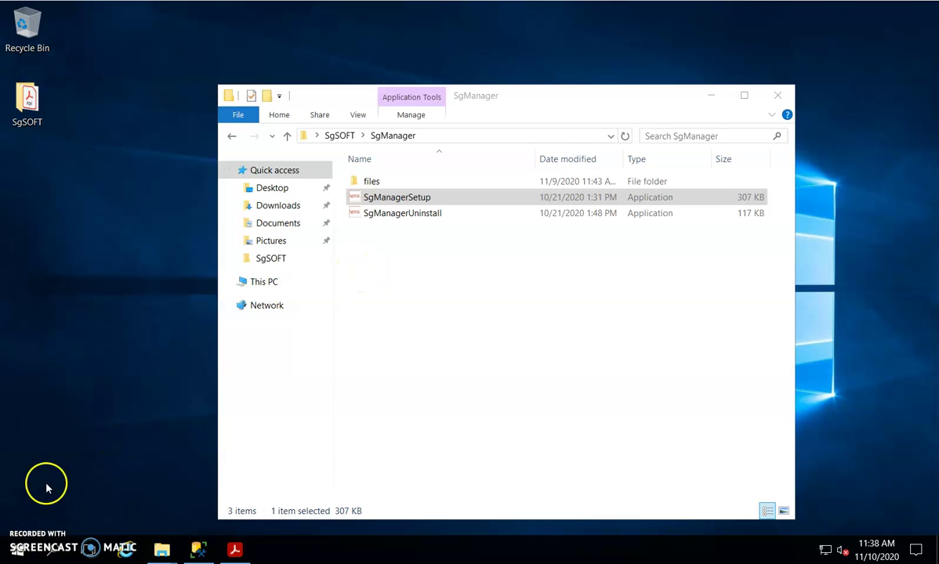
pyautogui.rightClick(19, 551)
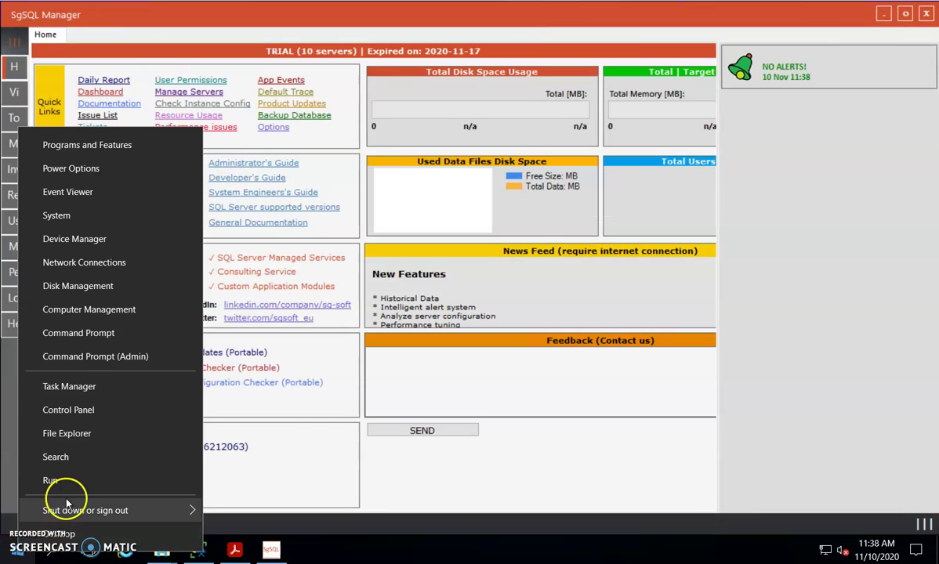
pyautogui.click(56, 480)
pyautogui.click(123, 508)
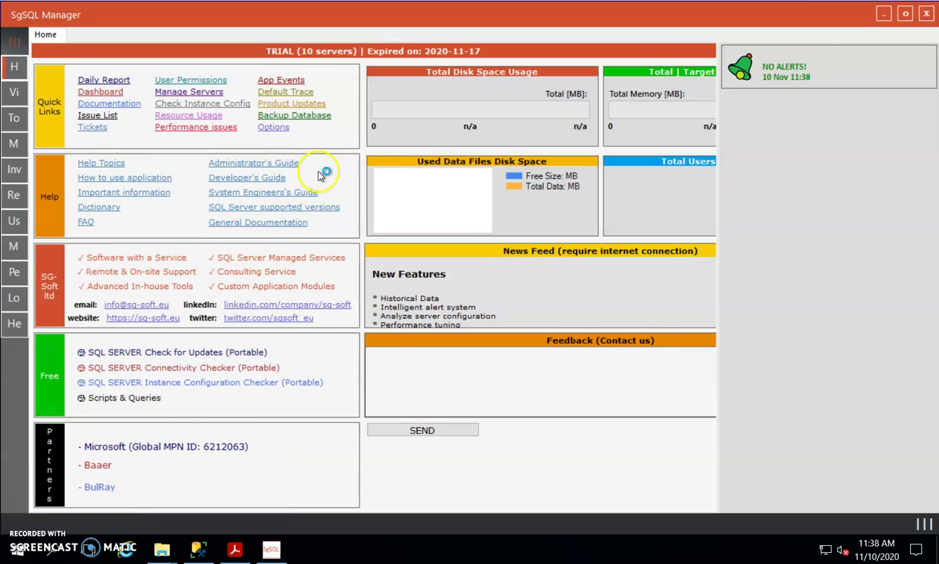
# Step: Find SQLMonitoringService by typing 'sql' and open its Properties
pyautogui.click(242, 246)
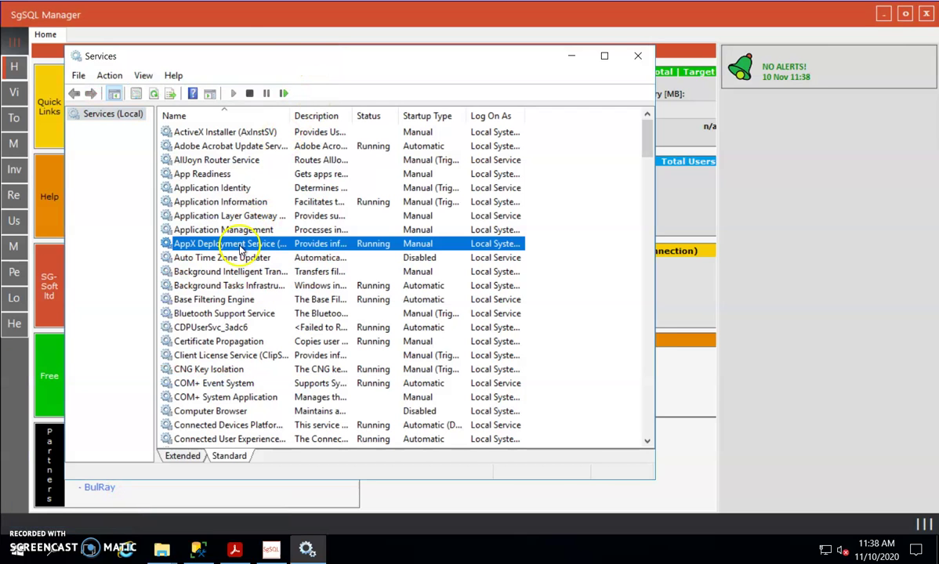
pyautogui.write('sql')
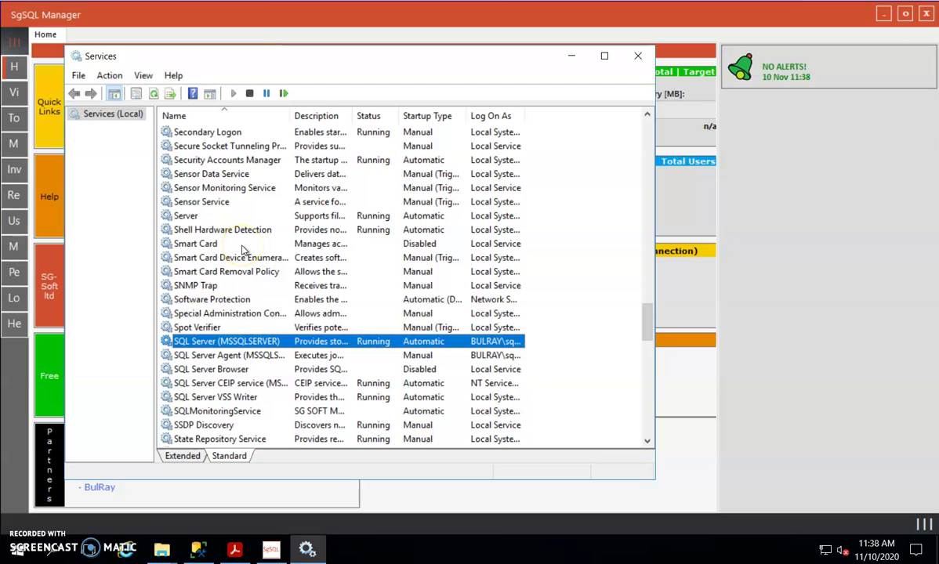
pyautogui.rightClick(215, 411)
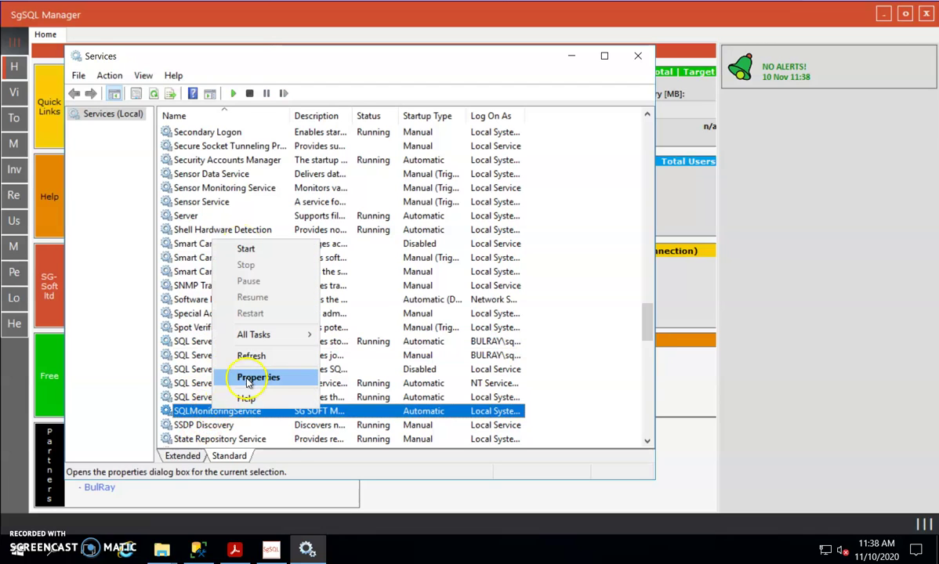
pyautogui.click(248, 380)
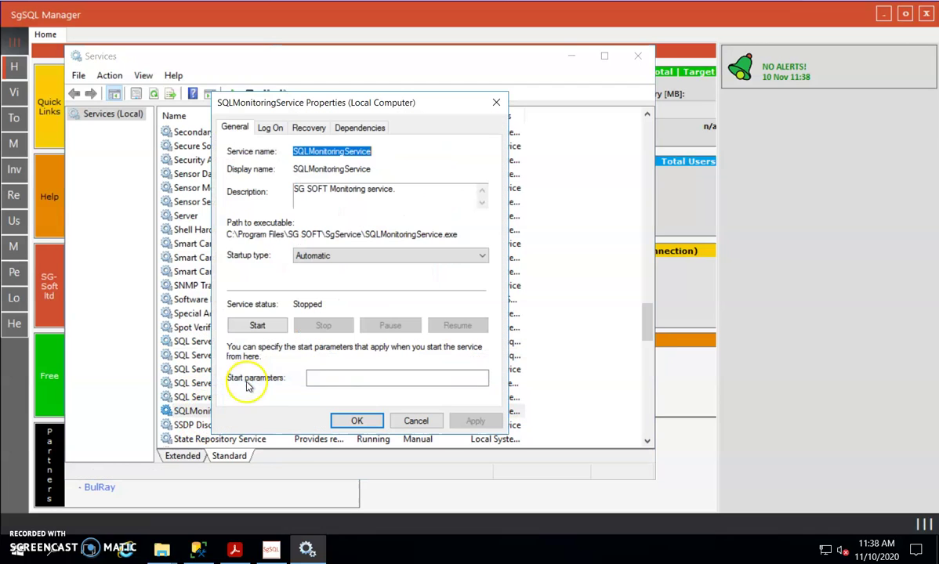
# Step: Set SQLMonitoringService's startup type to Automatic (Delayed Start)
pyautogui.click(311, 259)
pyautogui.click(317, 268)
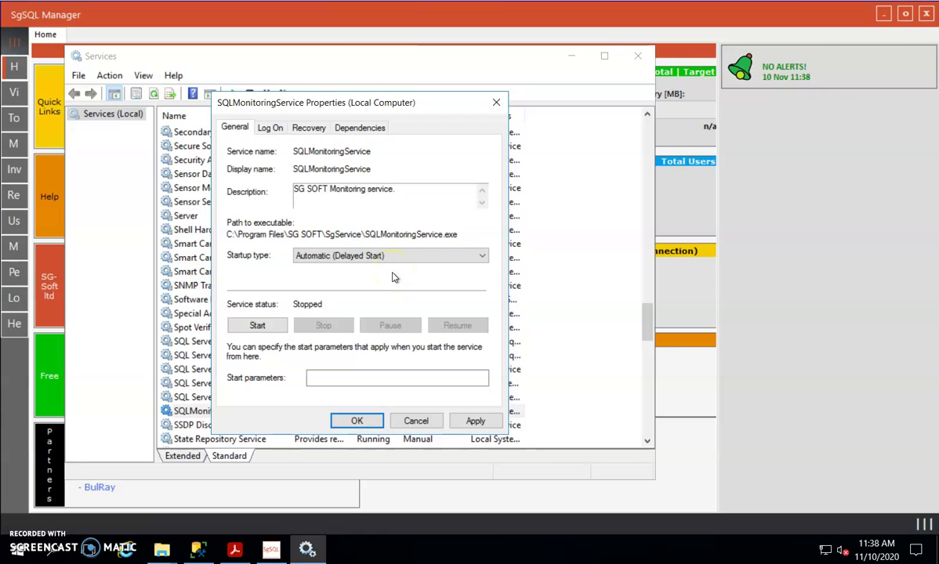
pyautogui.click(266, 128)
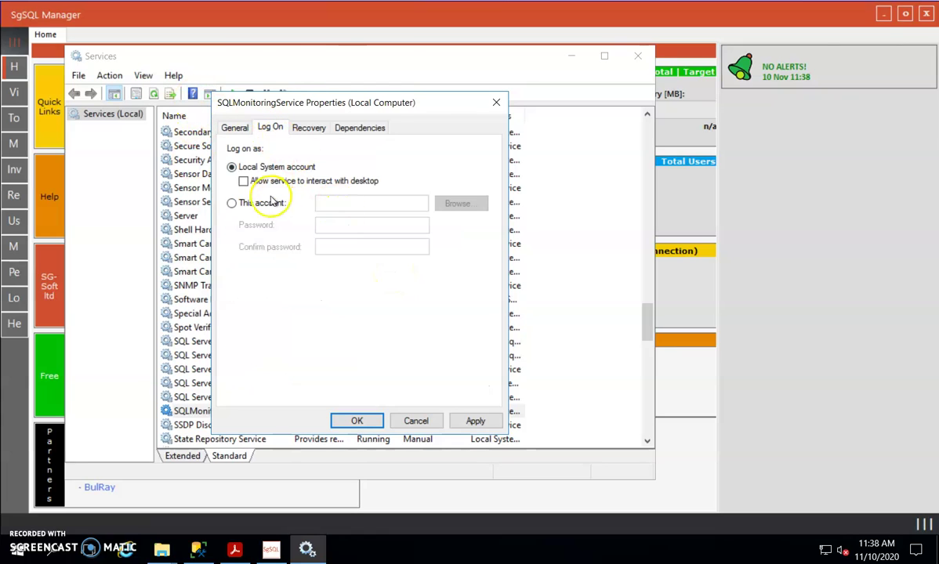
# Step: Set the service to log on as a service account found by searching Entire Directory
pyautogui.click(272, 202)
pyautogui.click(458, 204)
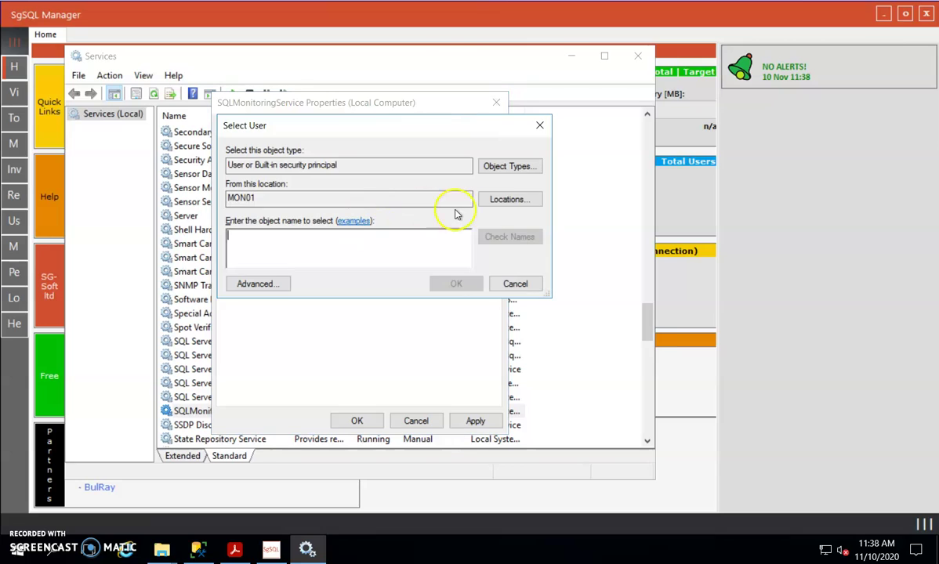
pyautogui.click(509, 199)
pyautogui.click(279, 223)
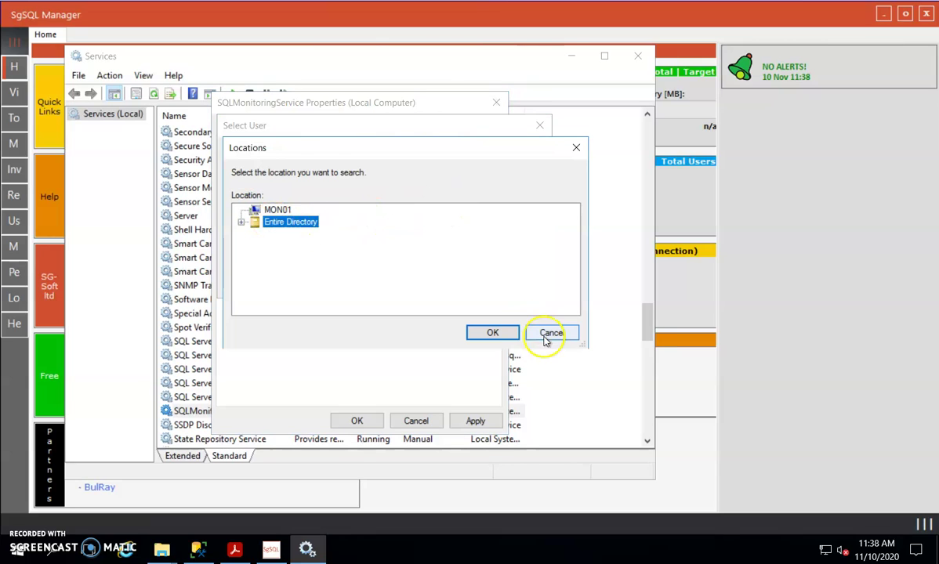
pyautogui.click(492, 333)
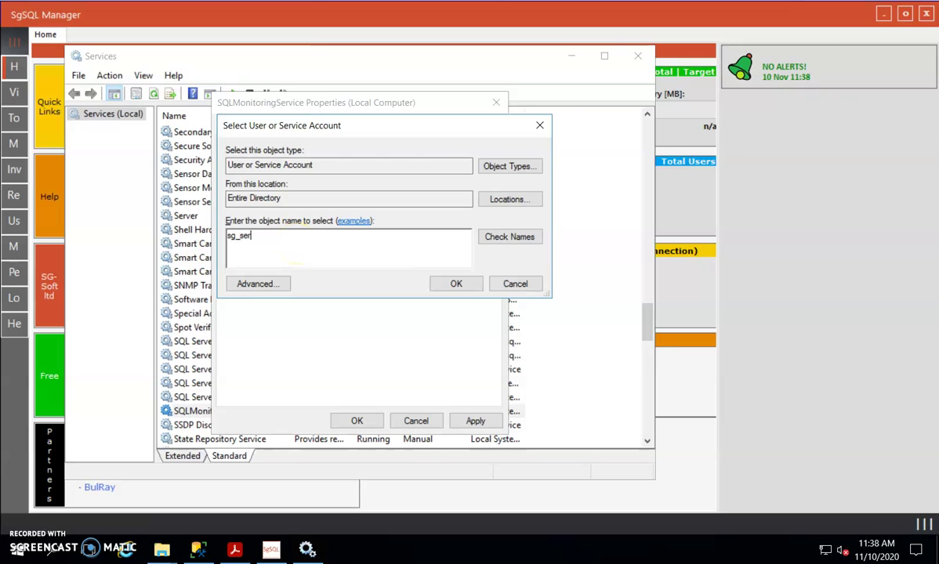
pyautogui.click(511, 239)
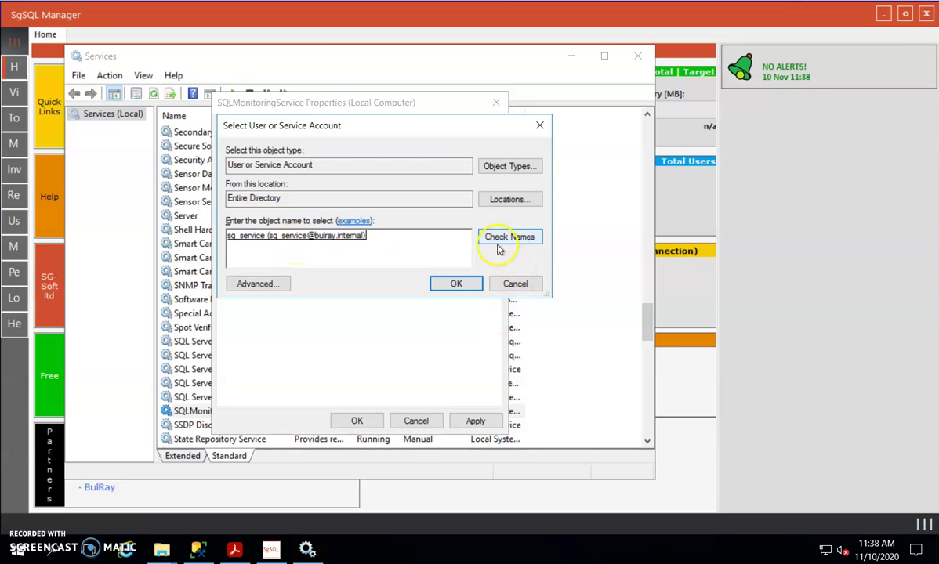
pyautogui.click(453, 285)
# Step: Enter the account password in both the password and confirm fields
pyautogui.moveTo(402, 225); pyautogui.dragTo(278, 225)
pyautogui.write('***')
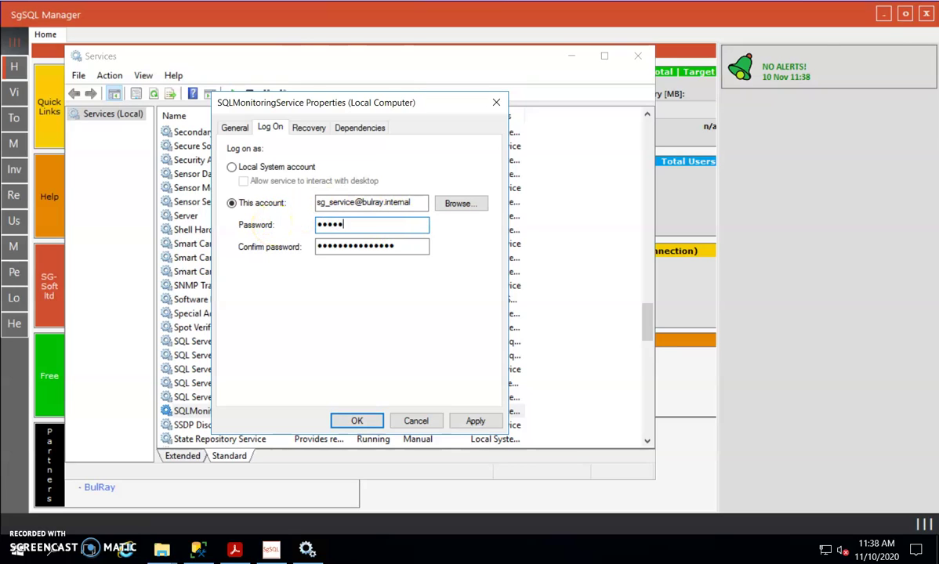
pyautogui.write('******')
pyautogui.moveTo(419, 252); pyautogui.dragTo(304, 244)
pyautogui.write('*')
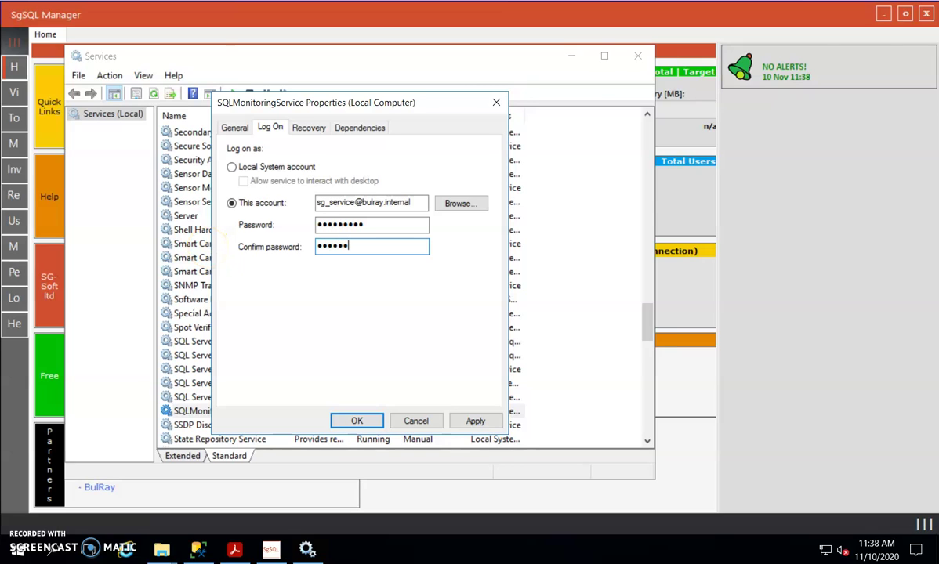
pyautogui.click(309, 127)
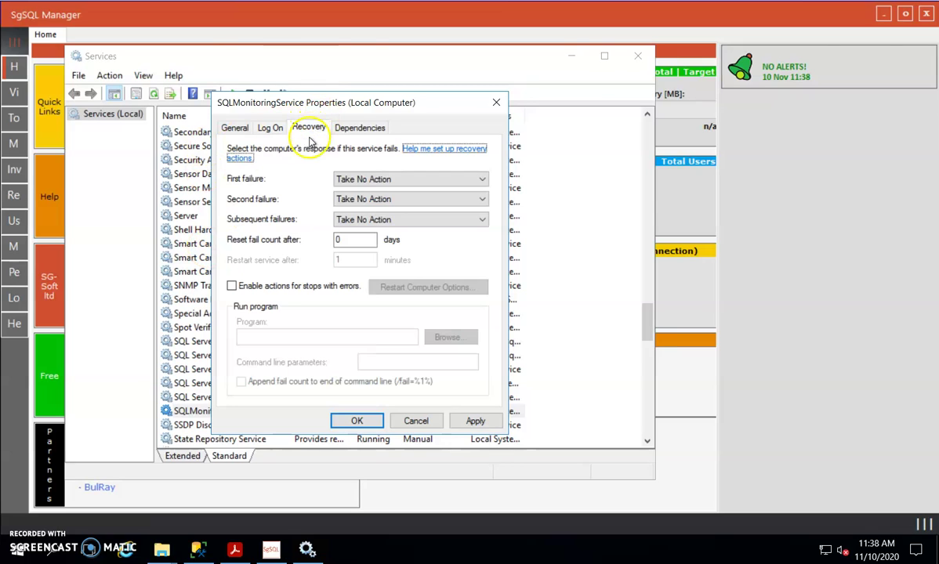
# Step: Set first, second and subsequent failure actions to Restart the Service and apply the settings
pyautogui.click(360, 179)
pyautogui.click(365, 201)
pyautogui.click(367, 199)
pyautogui.click(362, 222)
pyautogui.click(362, 222)
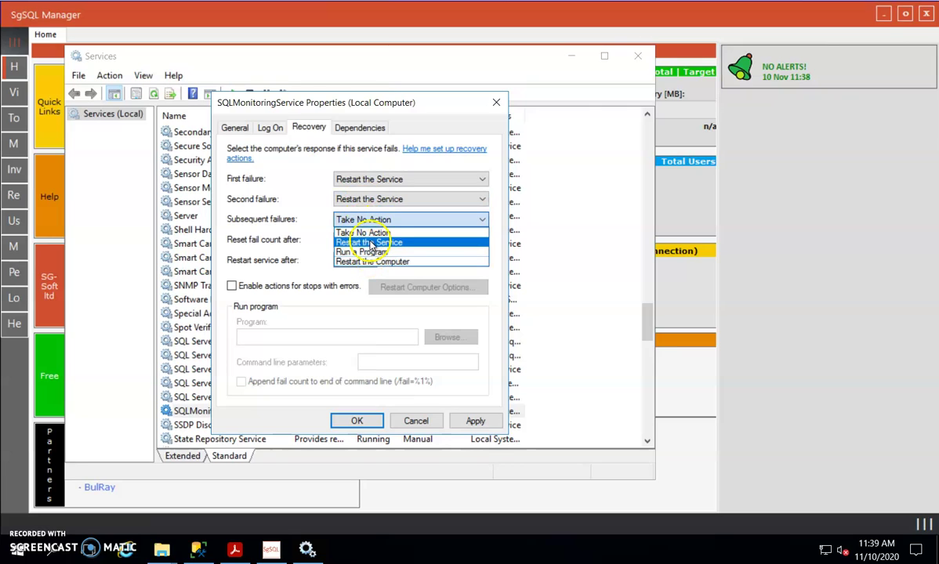
pyautogui.click(372, 244)
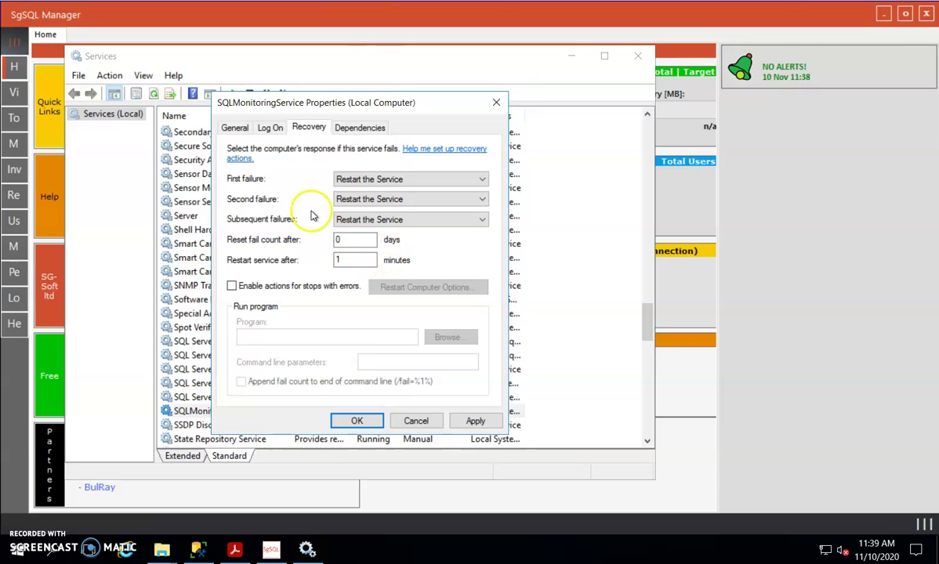
pyautogui.click(474, 421)
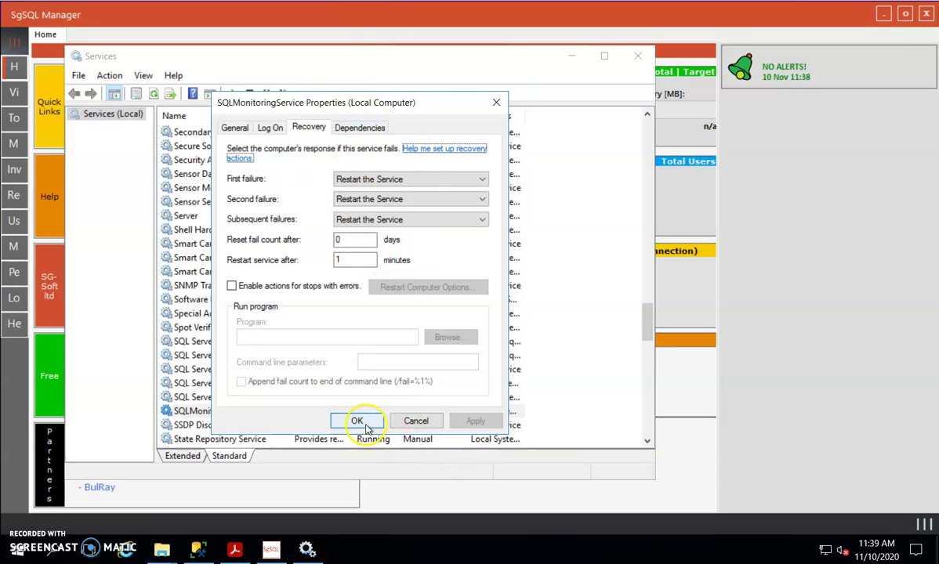
pyautogui.click(357, 421)
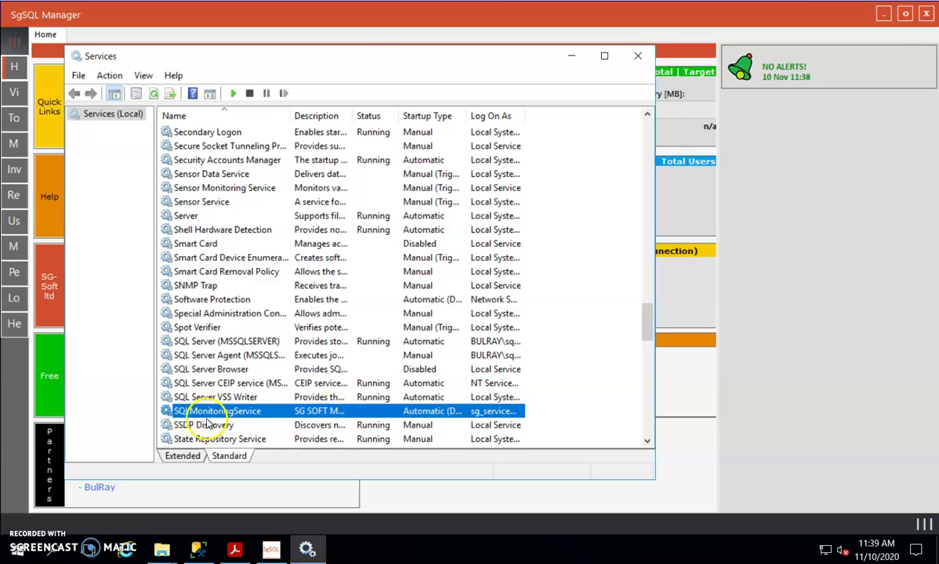
# Step: Open the permissions editor on the SG SOFT folder's Security tab in Program Files
pyautogui.click(162, 548)
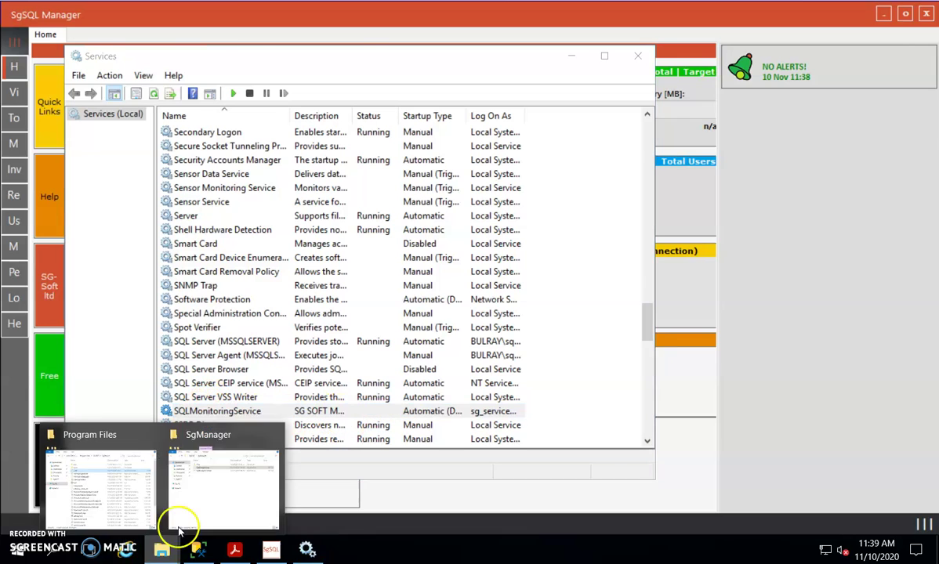
pyautogui.click(139, 439)
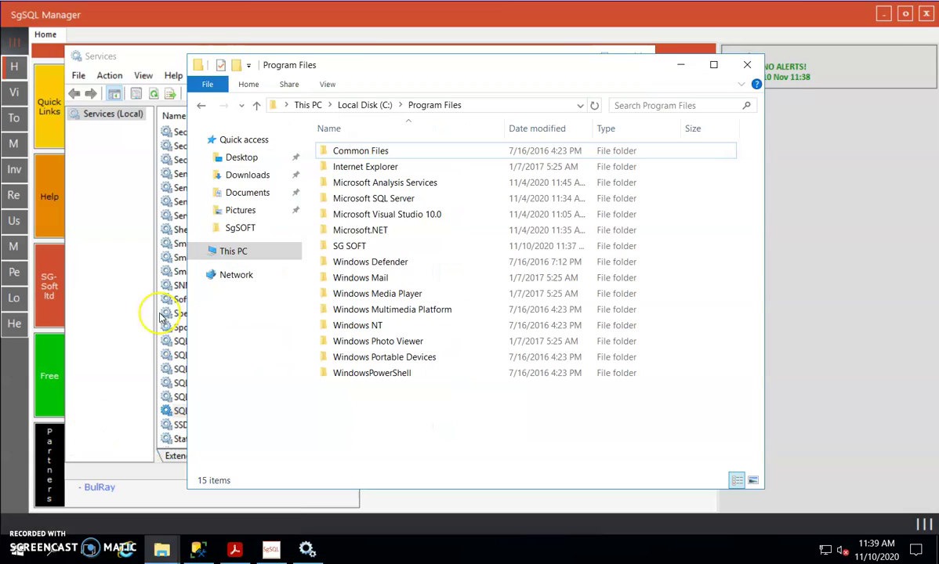
pyautogui.click(354, 248)
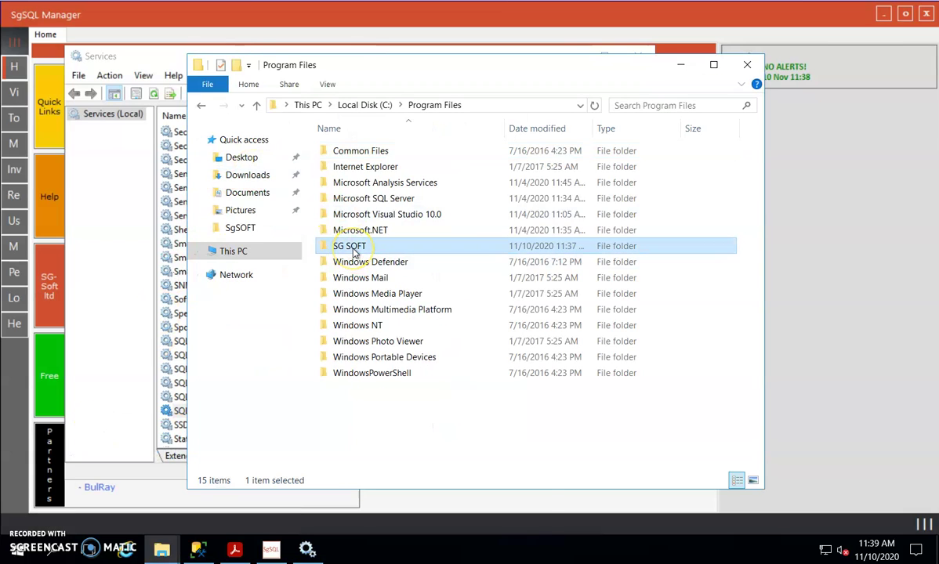
pyautogui.rightClick(354, 252)
pyautogui.click(391, 518)
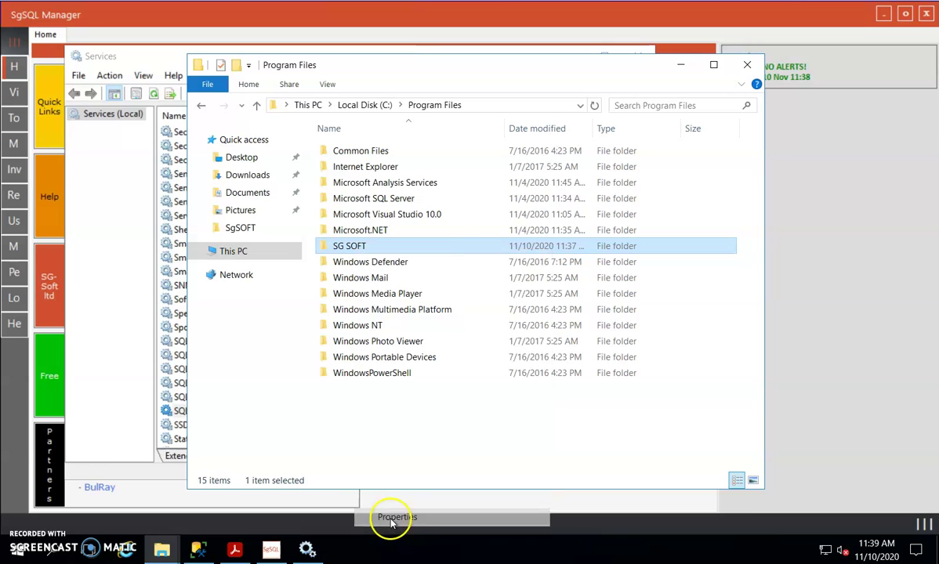
pyautogui.click(541, 210)
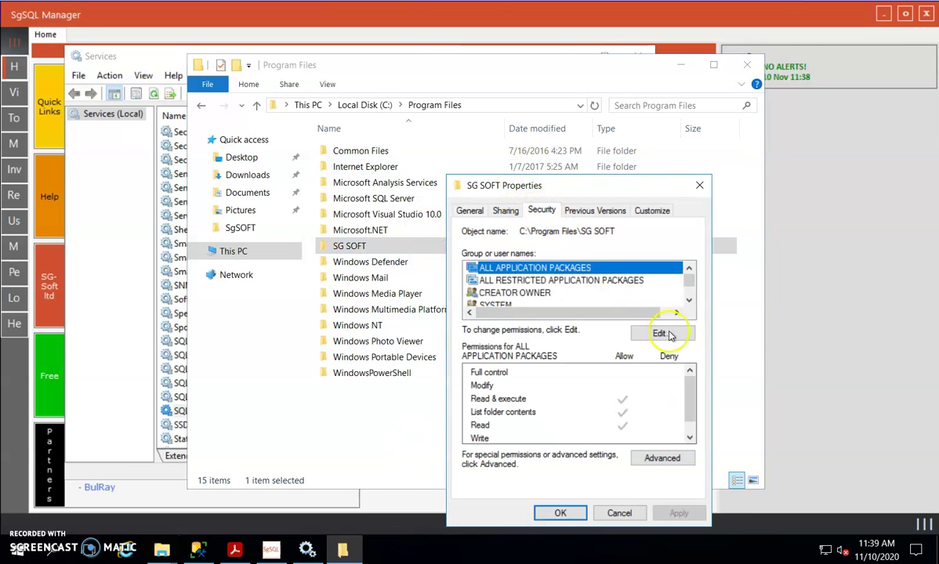
pyautogui.click(668, 335)
# Step: Add the service account from bulray.internal with Full control, then close the permission dialogs
pyautogui.click(686, 377)
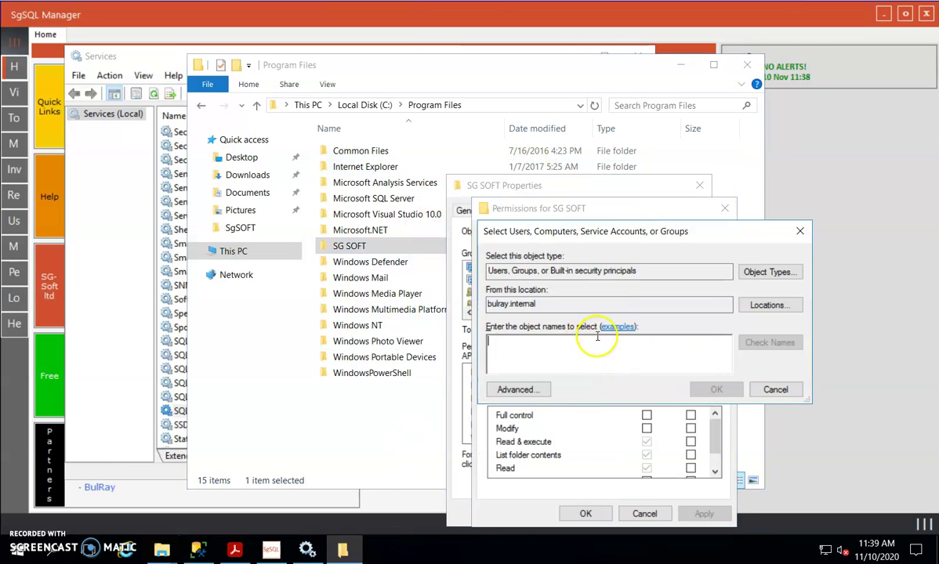
pyautogui.click(769, 305)
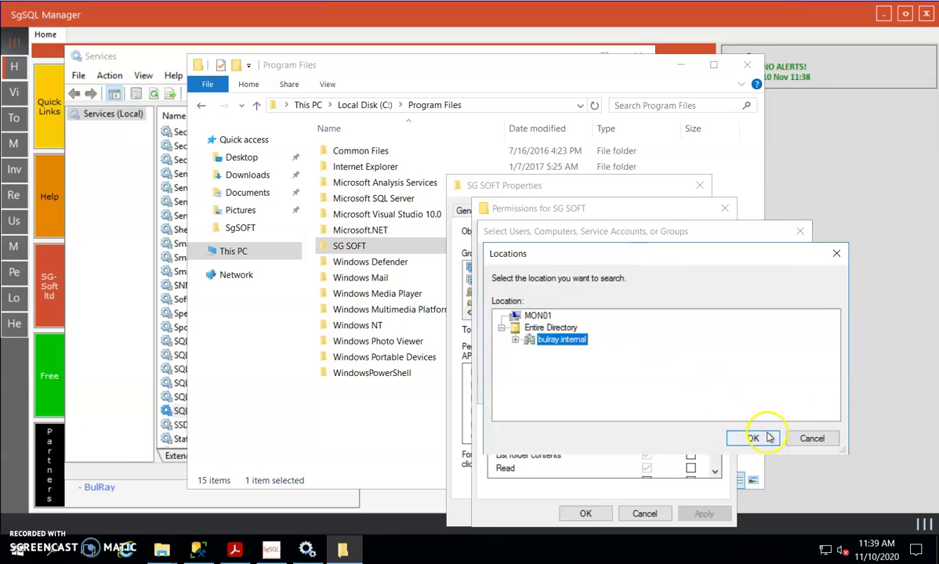
pyautogui.click(754, 438)
pyautogui.click(542, 347)
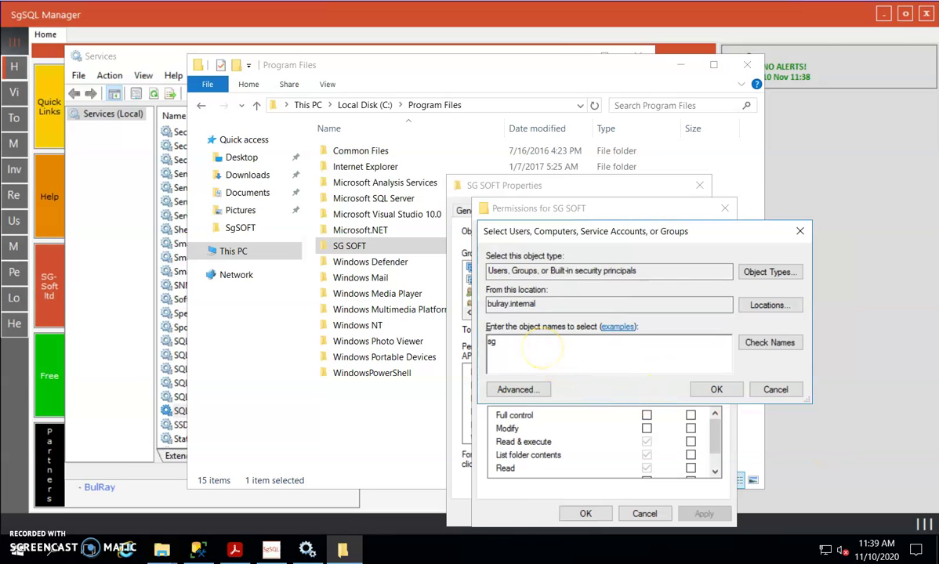
pyautogui.write('sg_s')
pyautogui.click(769, 342)
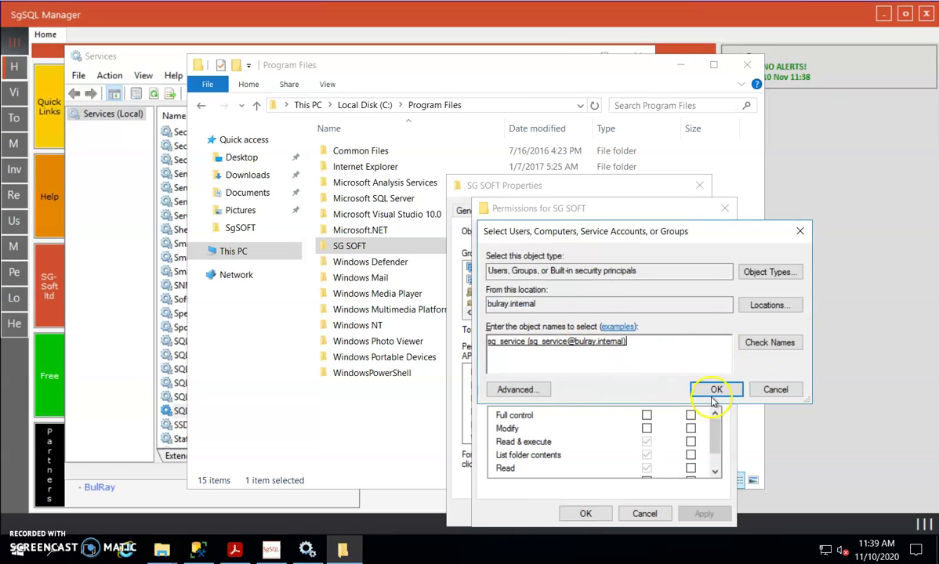
pyautogui.click(712, 394)
pyautogui.click(647, 416)
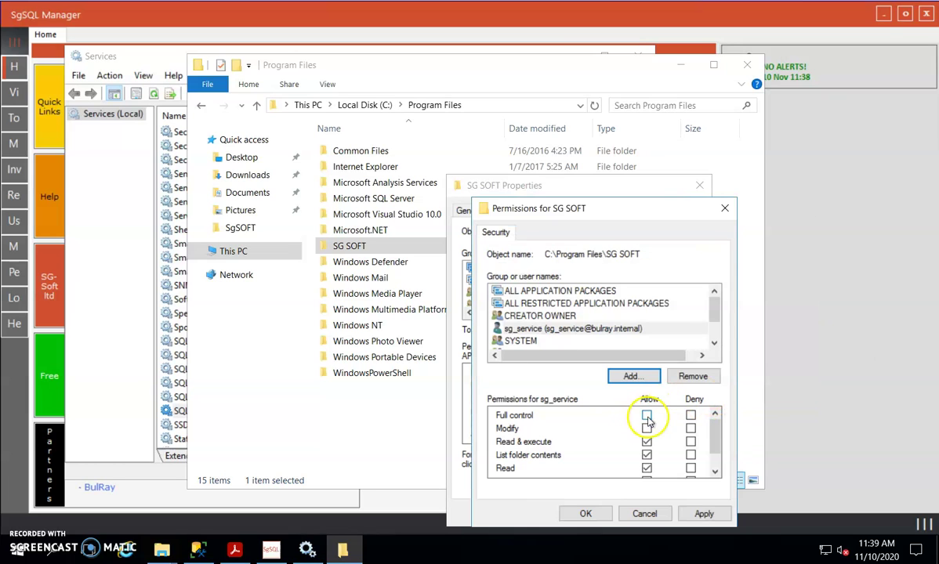
pyautogui.click(585, 514)
pyautogui.click(564, 510)
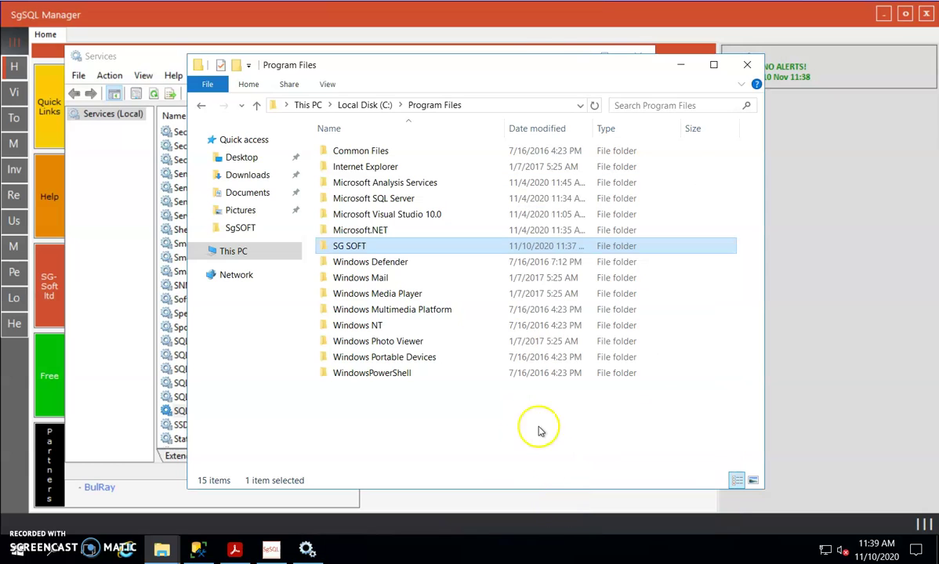
# Step: Connect to MON01's database engine and open the service account's login under Security > Logins
pyautogui.click(198, 550)
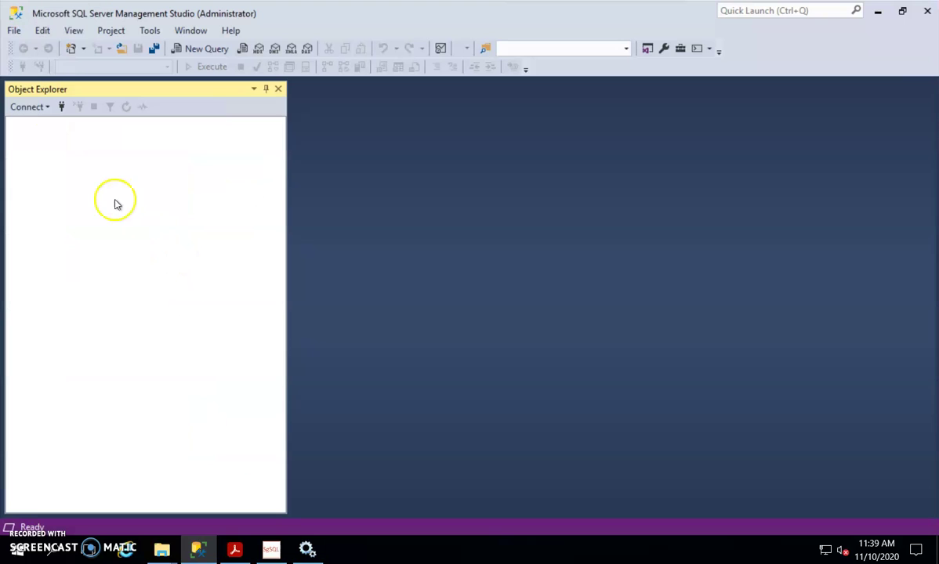
pyautogui.click(29, 106)
pyautogui.click(35, 122)
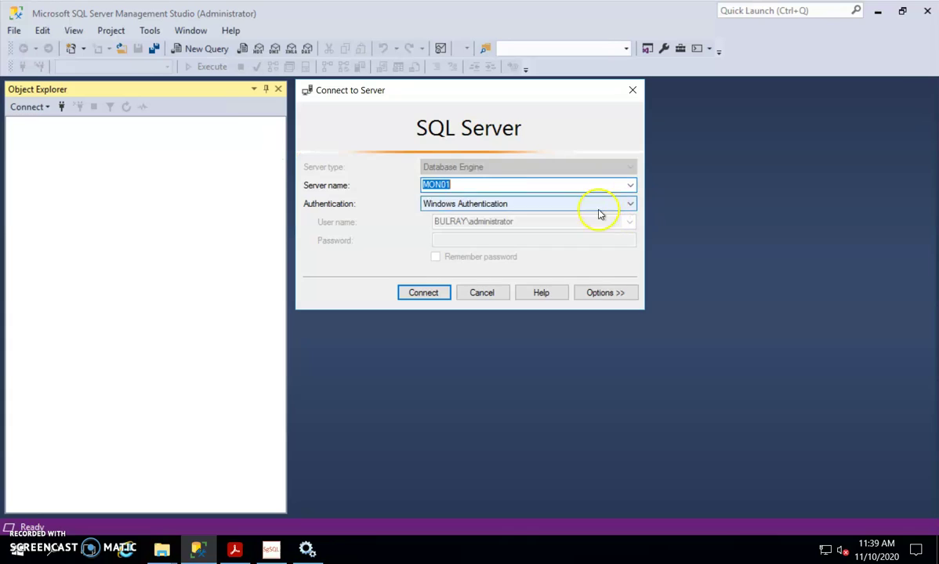
pyautogui.click(421, 293)
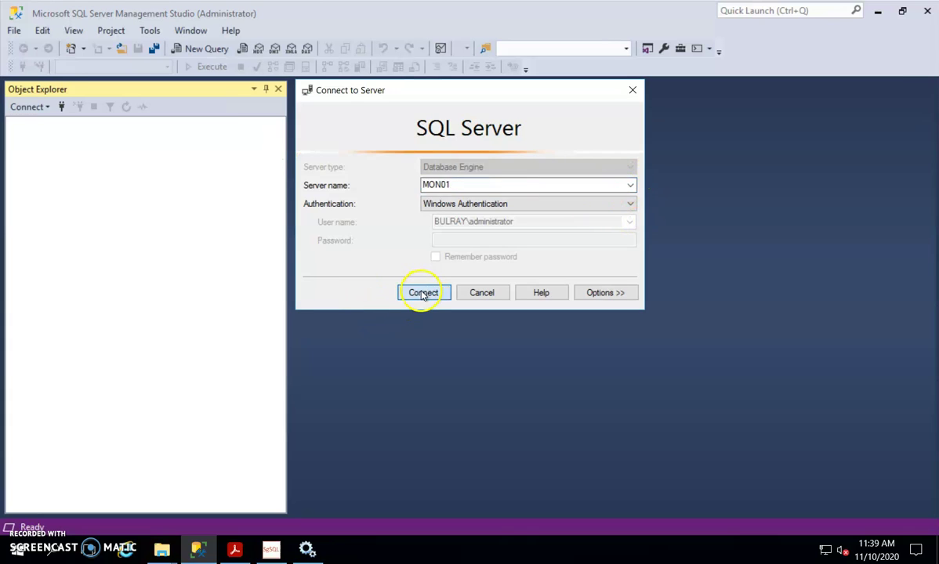
pyautogui.click(28, 137)
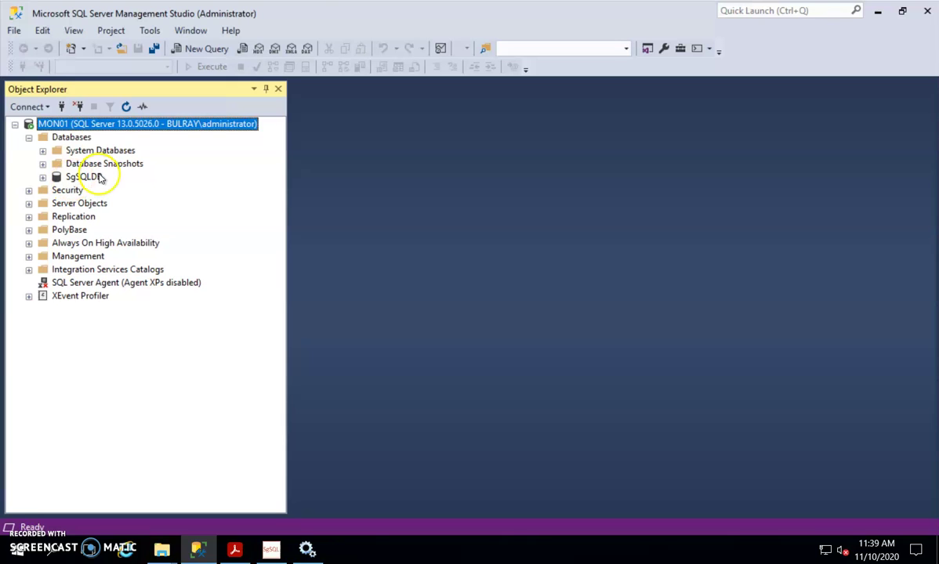
pyautogui.click(28, 190)
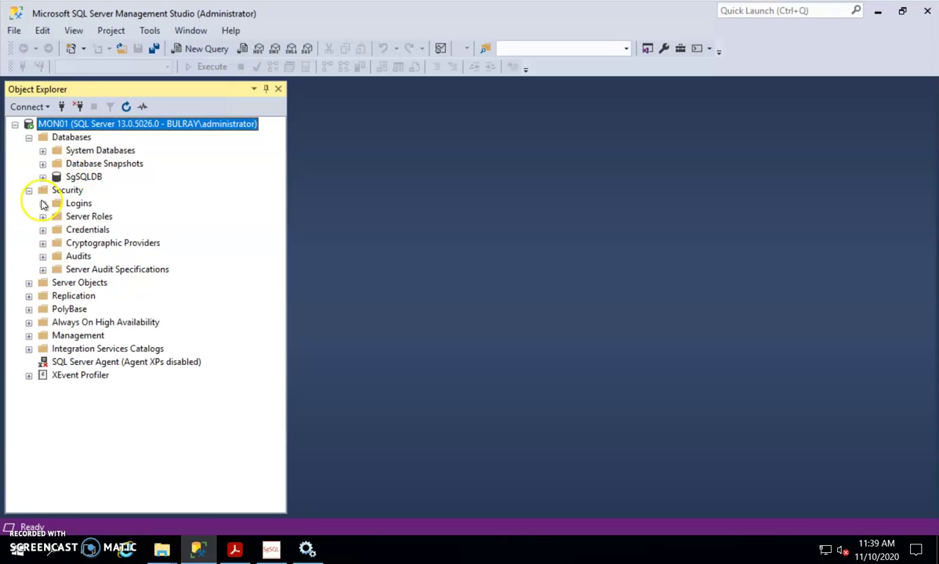
pyautogui.click(43, 203)
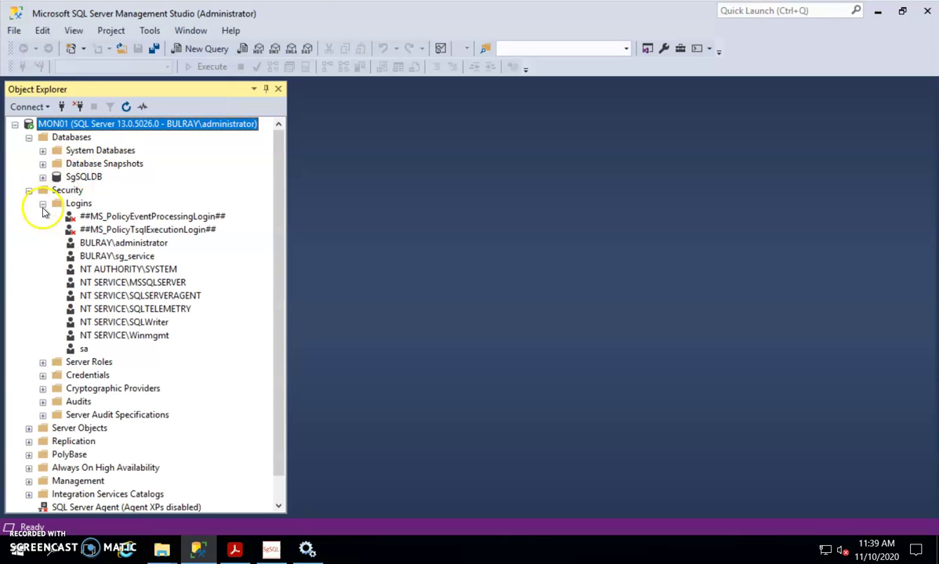
pyautogui.doubleClick(141, 256)
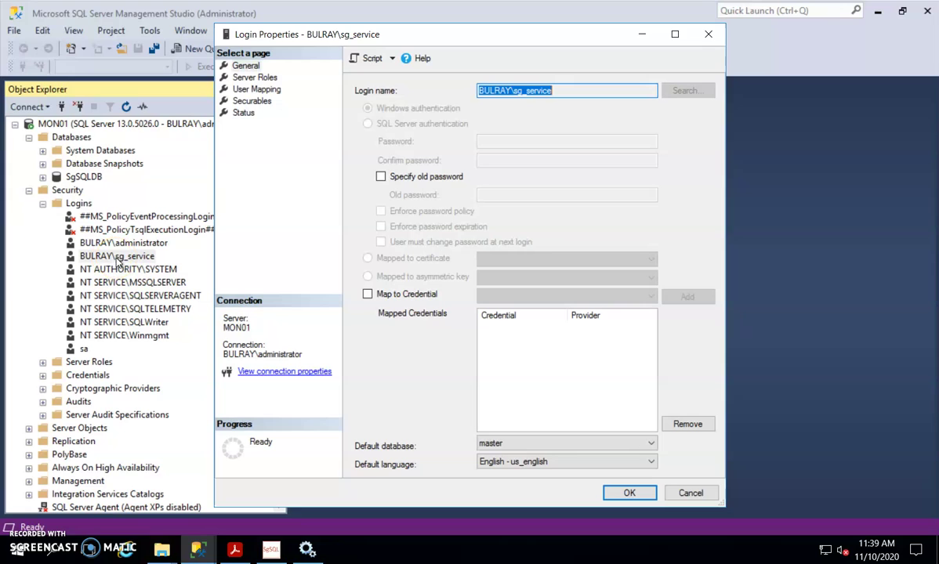
# Step: Map the service login to SgSQLDB with db_owner, save it, and minimize Management Studio
pyautogui.click(255, 78)
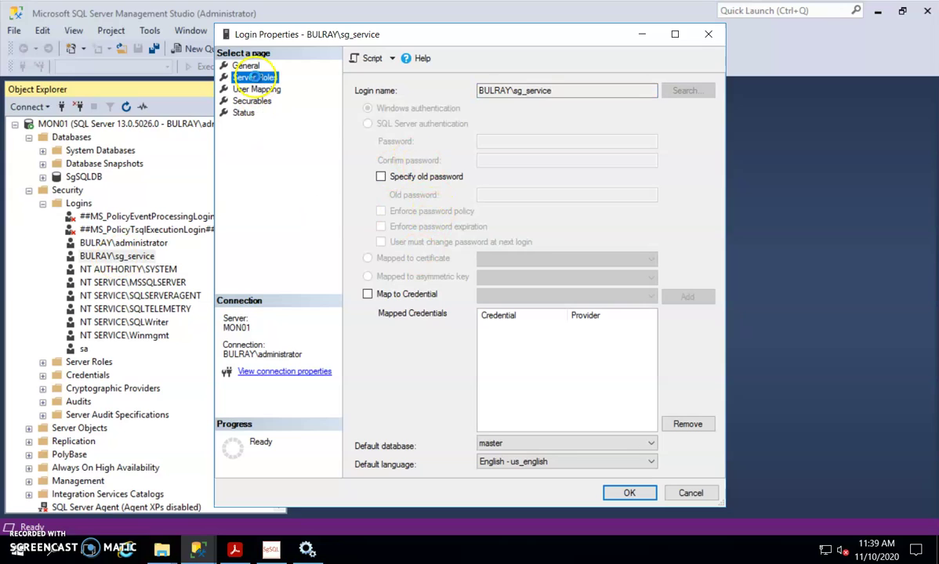
pyautogui.click(251, 92)
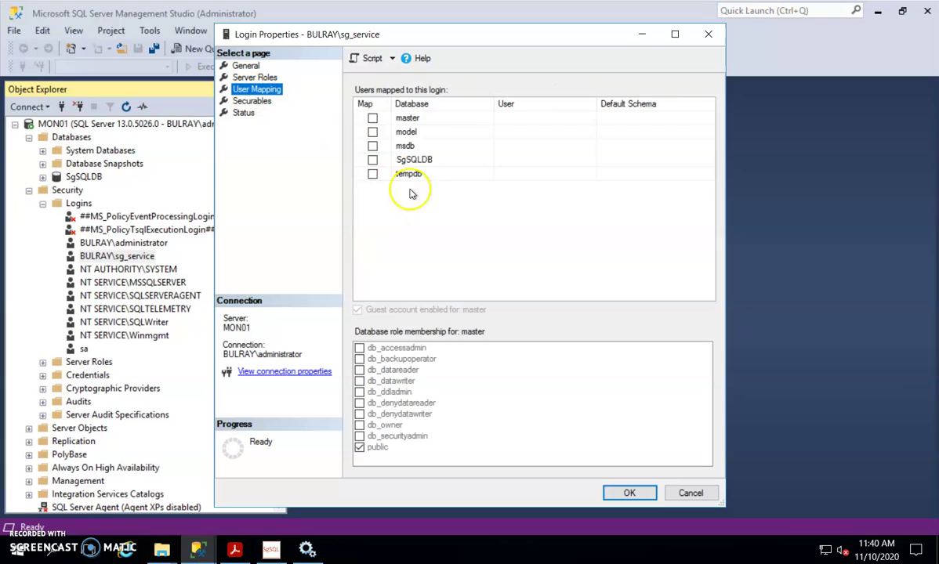
pyautogui.click(407, 159)
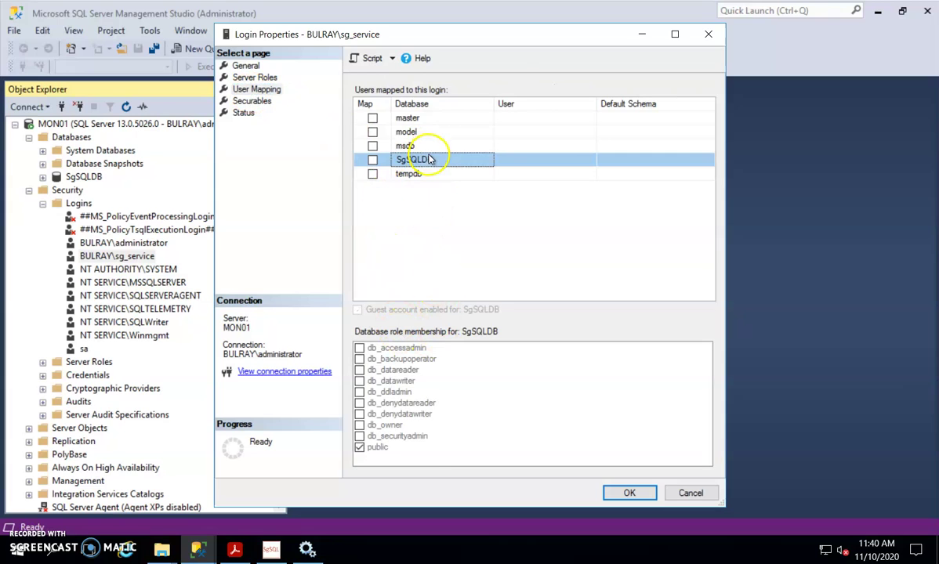
pyautogui.click(373, 160)
pyautogui.click(359, 424)
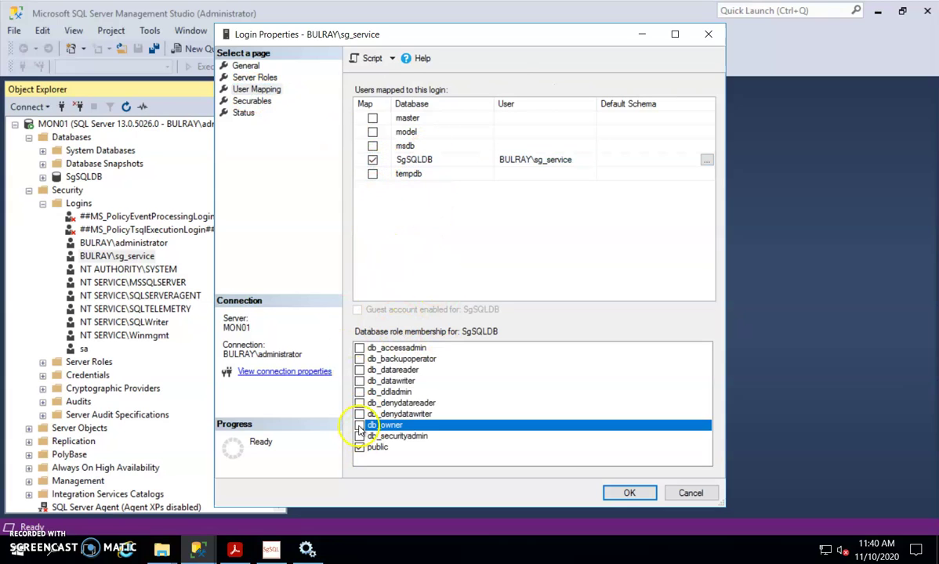
pyautogui.click(631, 493)
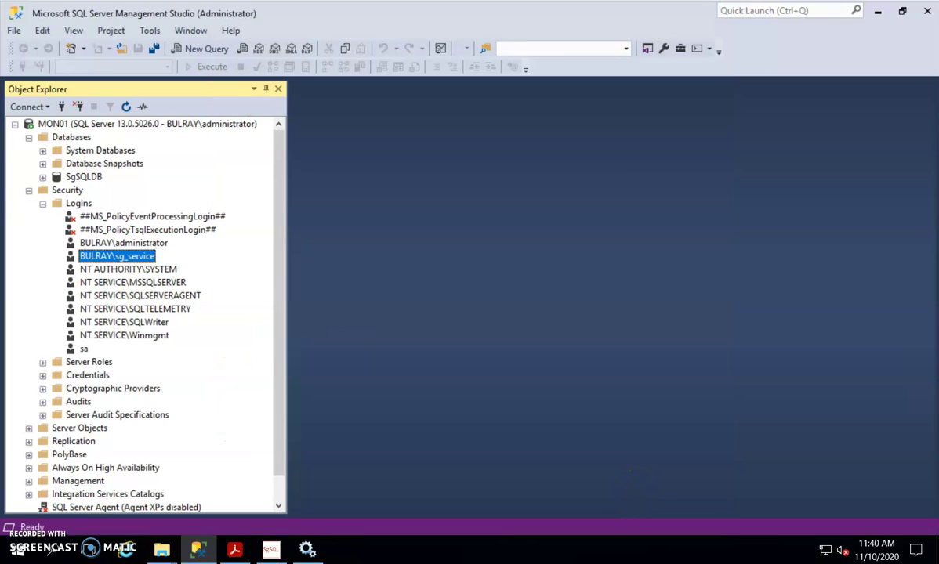
pyautogui.click(28, 190)
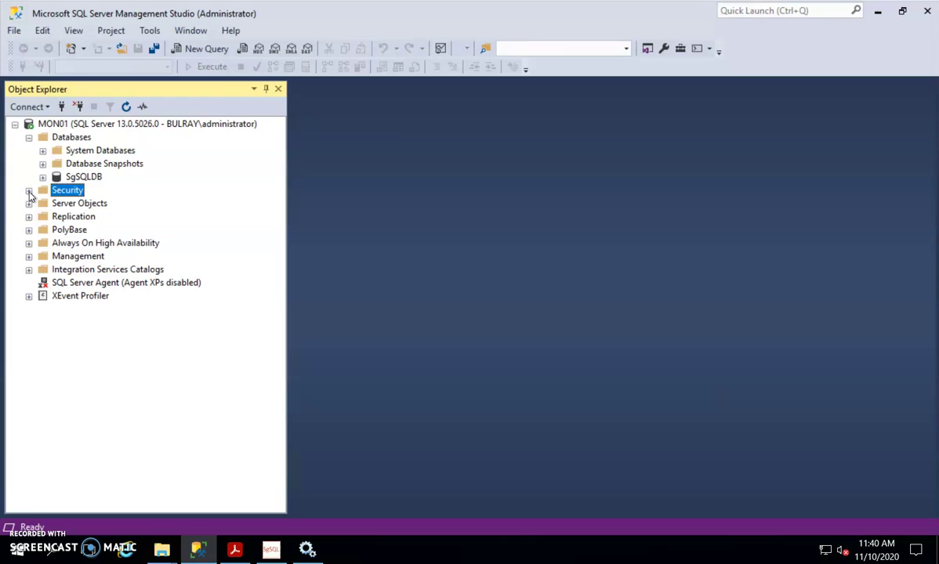
pyautogui.click(879, 16)
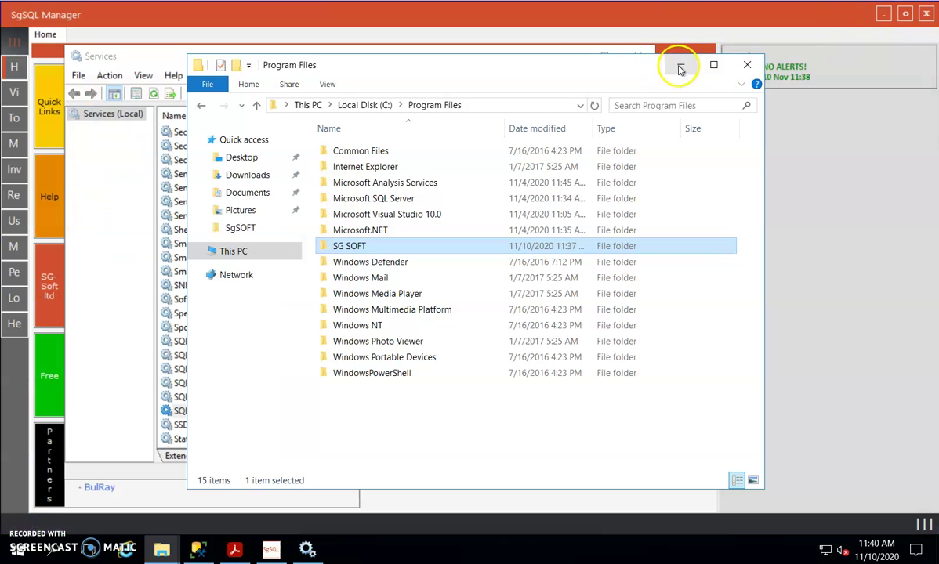
# Step: Minimize File Explorer and Services, hide the alerts panel, and open SgSQL Manager's Options
pyautogui.click(695, 66)
pyautogui.click(571, 55)
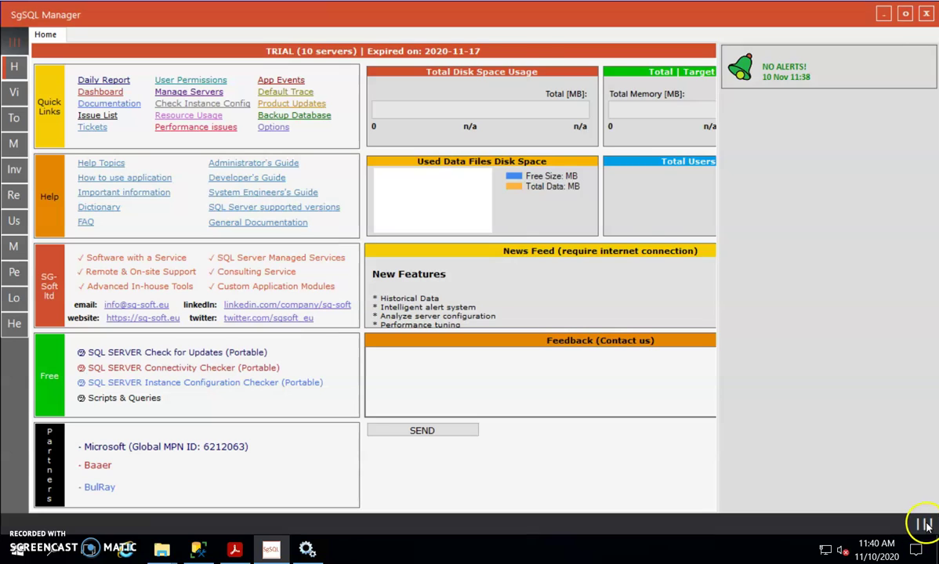
pyautogui.click(925, 524)
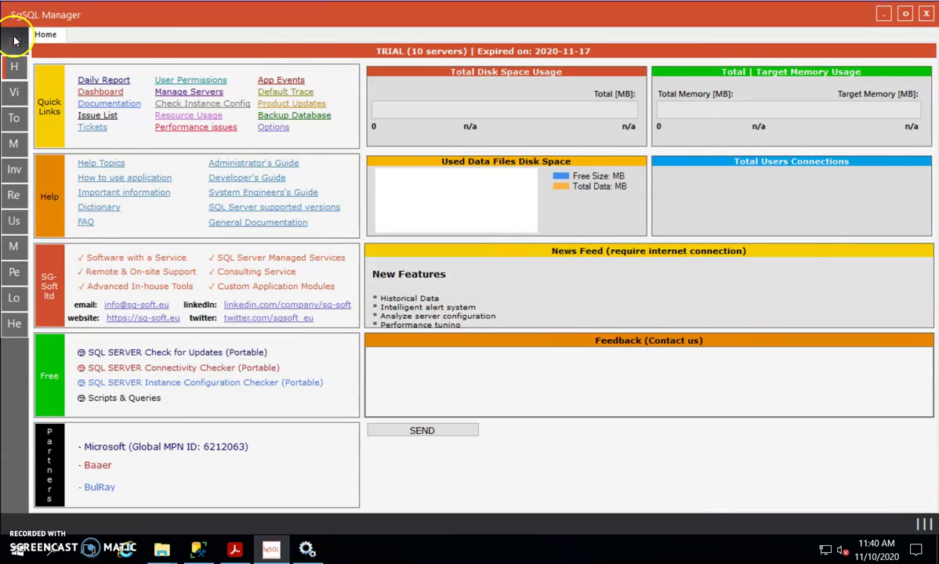
pyautogui.click(14, 41)
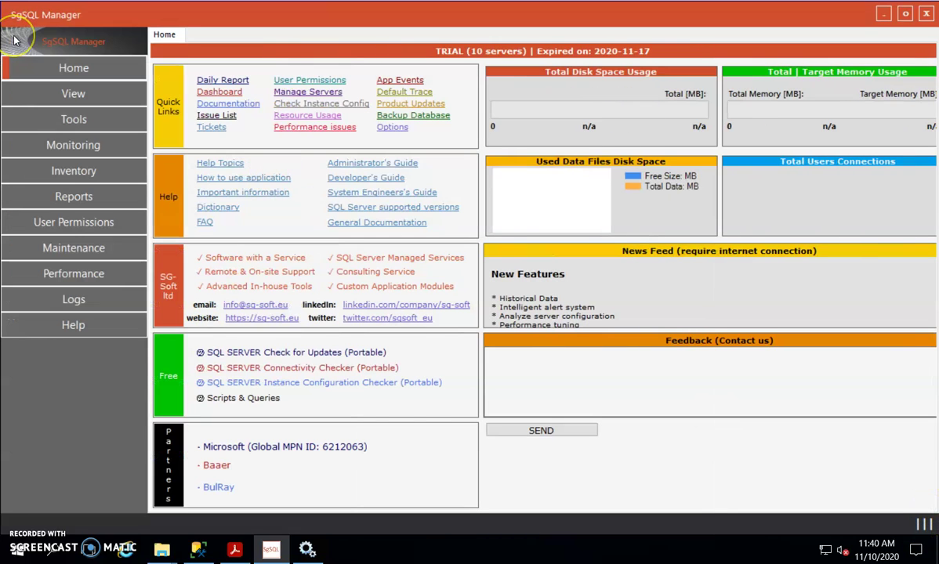
pyautogui.click(79, 118)
pyautogui.click(249, 251)
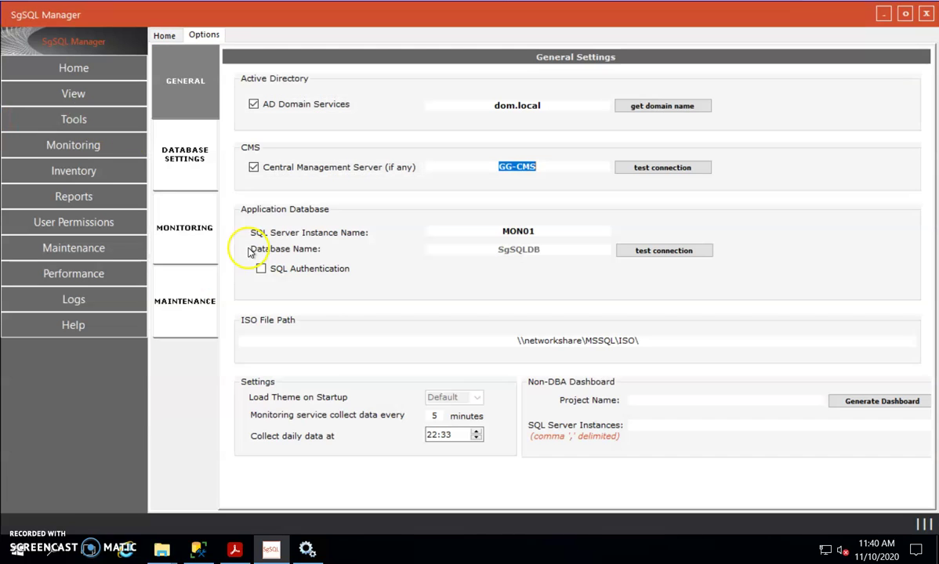
# Step: Use domain bulray.internal, clear the GG-CMS server, and set 1-minute collection with daily data at 11:45
pyautogui.click(686, 108)
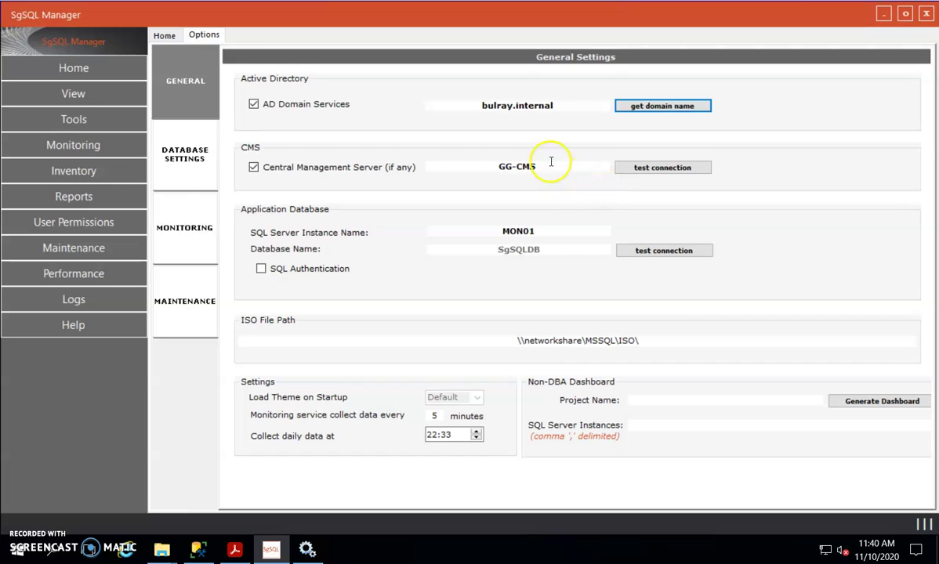
pyautogui.moveTo(545, 165); pyautogui.dragTo(481, 162)
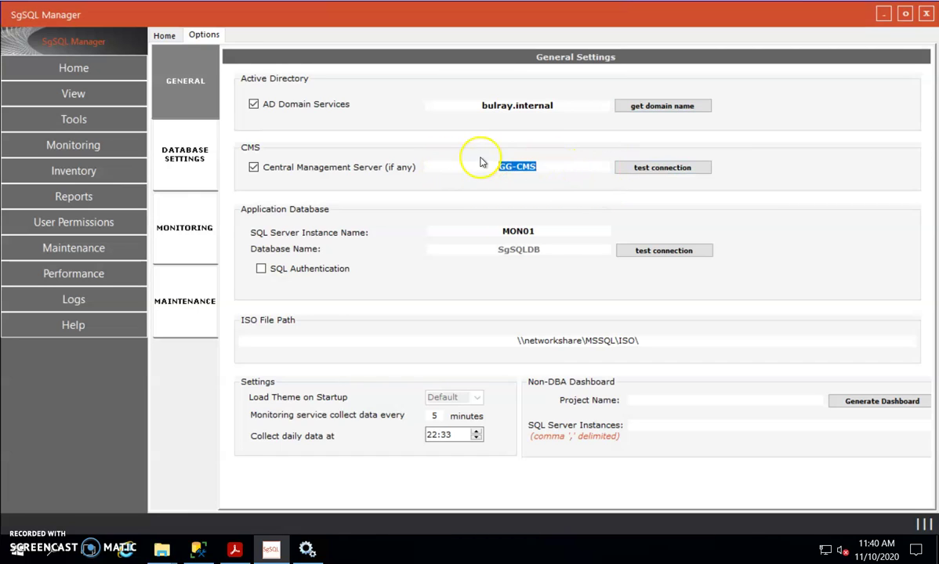
pyautogui.press('BackSpace')
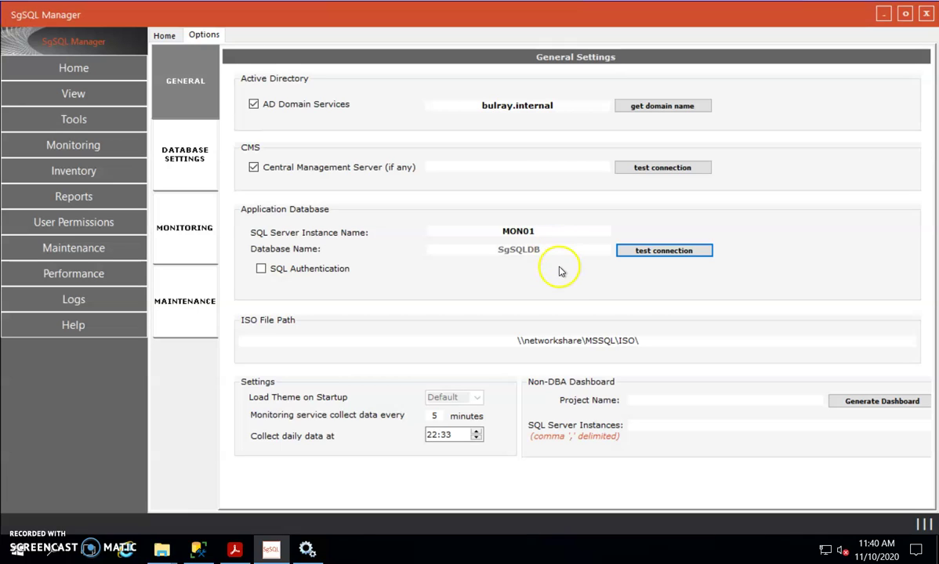
pyautogui.doubleClick(433, 415)
pyautogui.write('1')
pyautogui.click(449, 434)
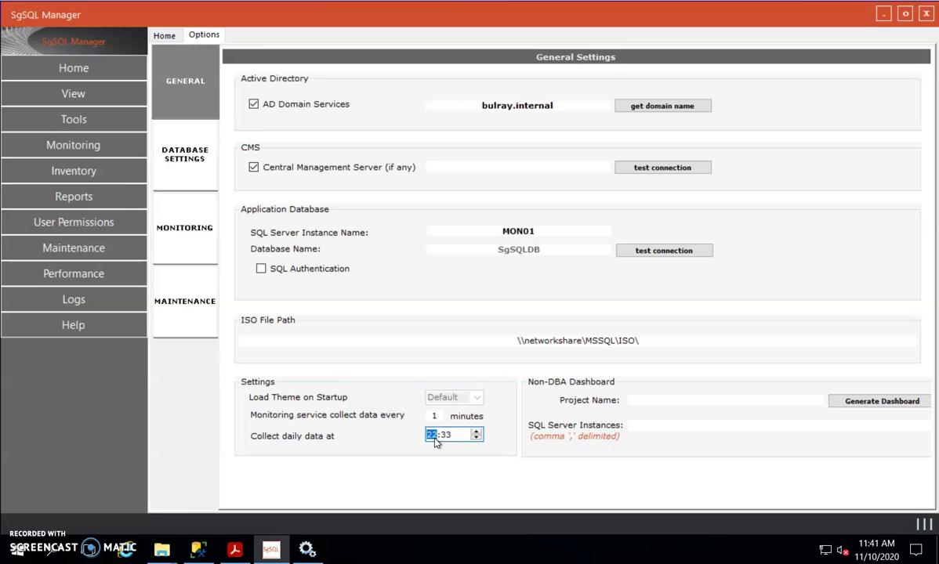
pyautogui.click(445, 440)
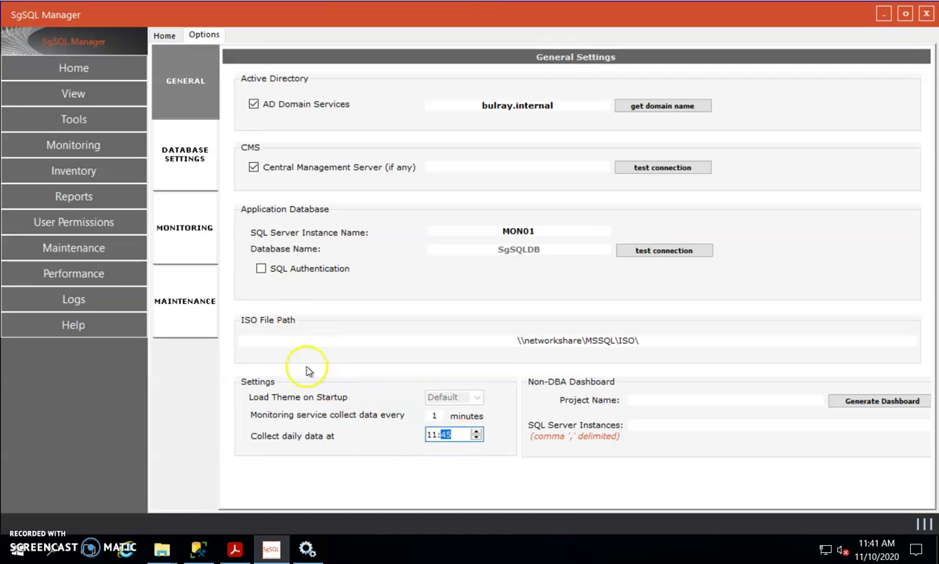
pyautogui.click(185, 169)
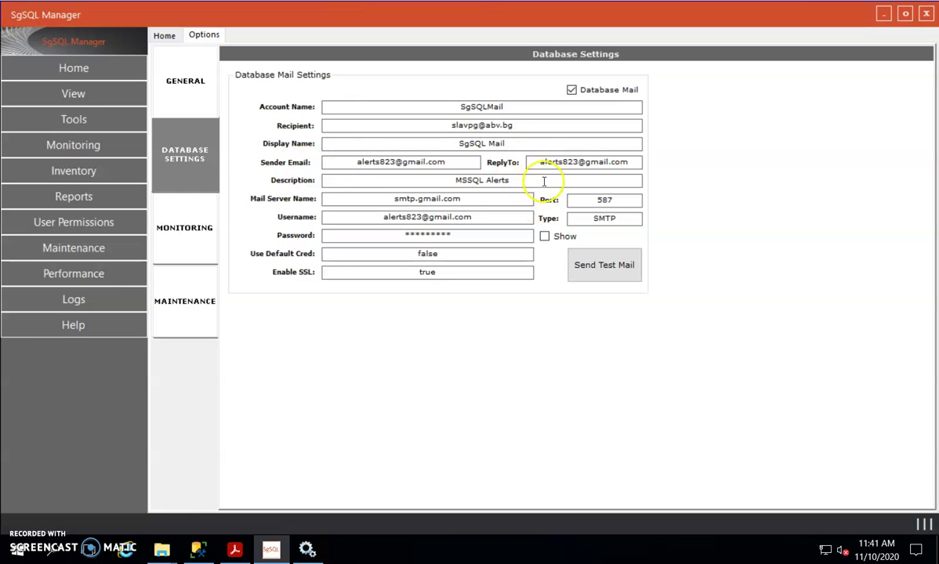
# Step: Enter the new recipient address and append 'support' to the ReplyTo address
pyautogui.moveTo(533, 125); pyautogui.dragTo(435, 140)
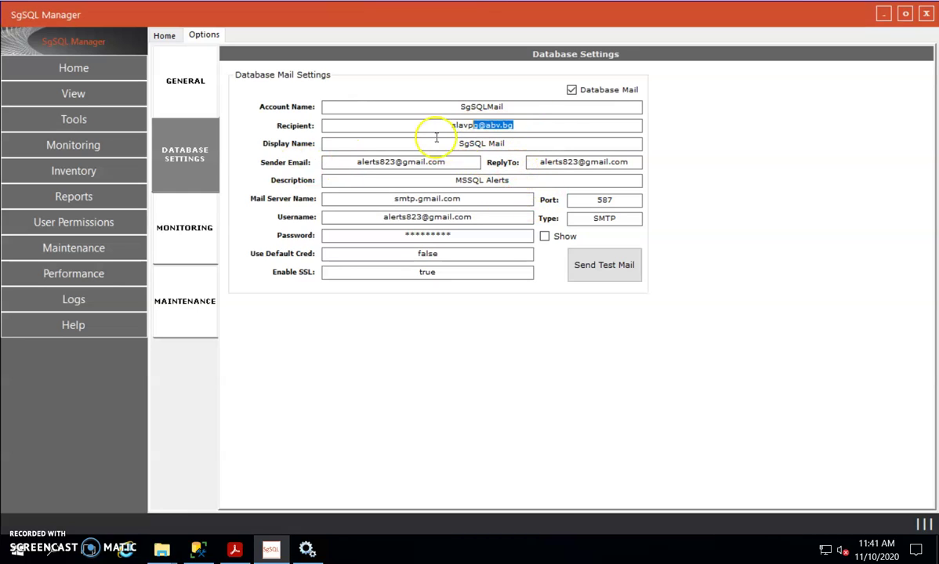
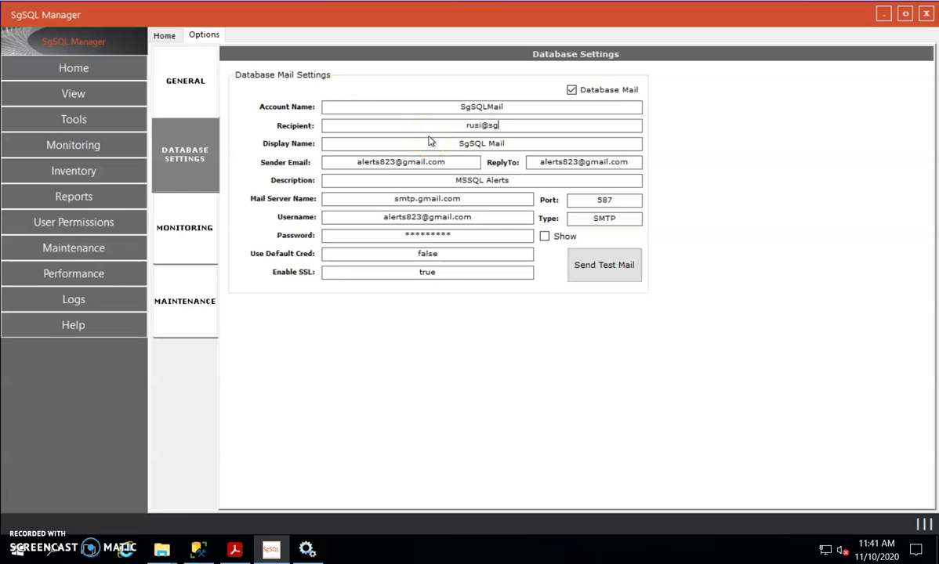
pyautogui.moveTo(514, 126); pyautogui.dragTo(433, 124)
pyautogui.moveTo(635, 161); pyautogui.dragTo(348, 157)
pyautogui.press('End')
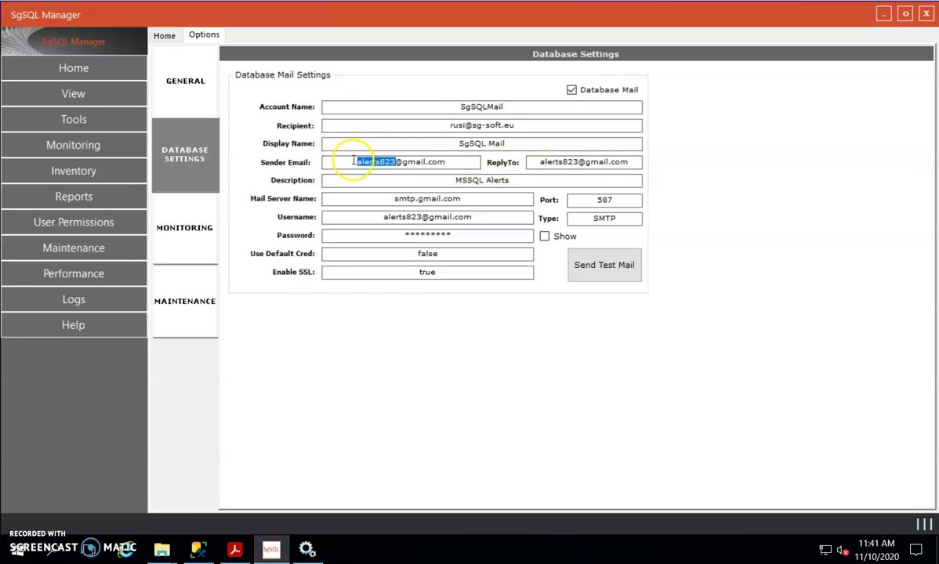
pyautogui.write('support')
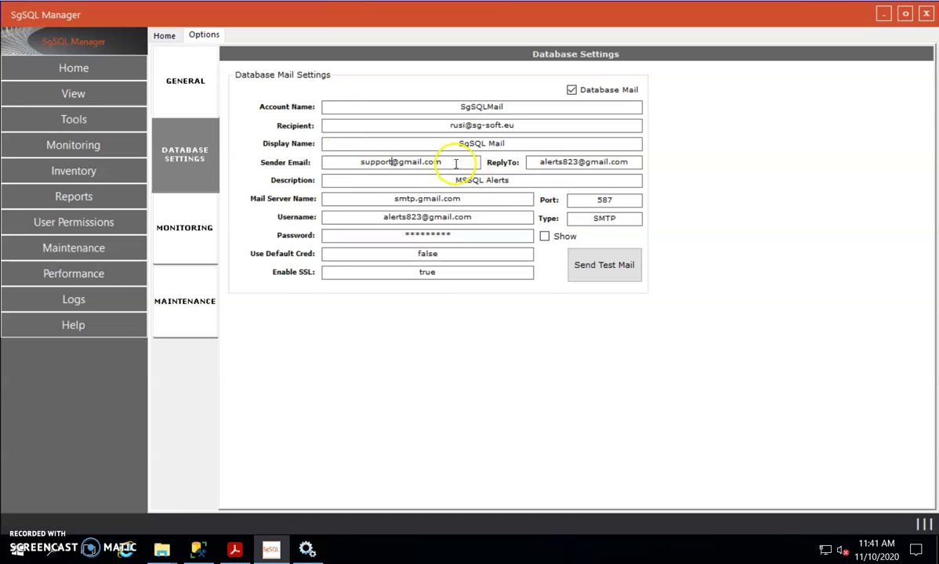
# Step: Copy the sender address into Username, set mail server mail.gmail.com, port 26, and a new password
pyautogui.moveTo(454, 162); pyautogui.dragTo(328, 152)
pyautogui.hotkey('ctrl', 'c')
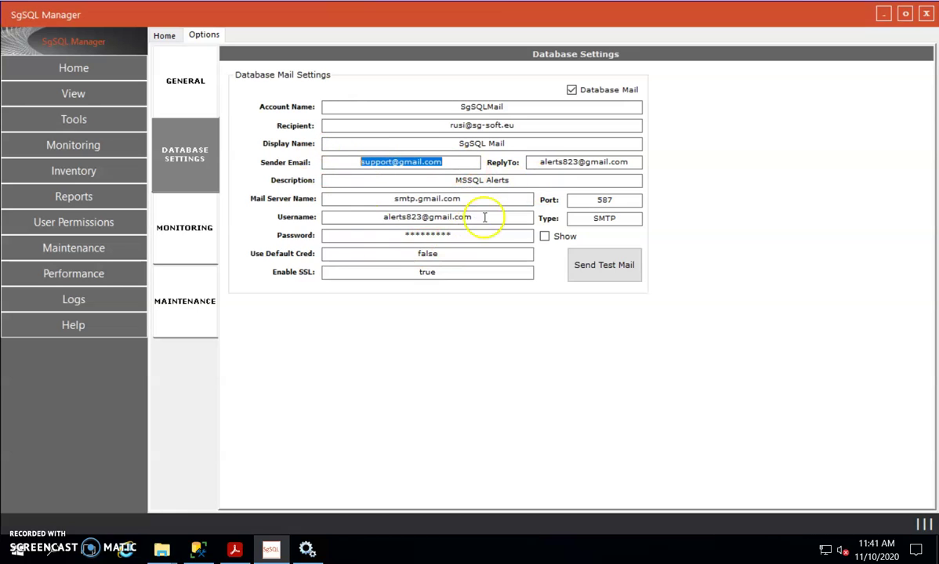
pyautogui.moveTo(486, 217); pyautogui.dragTo(354, 203)
pyautogui.hotkey('ctrl', 'v')
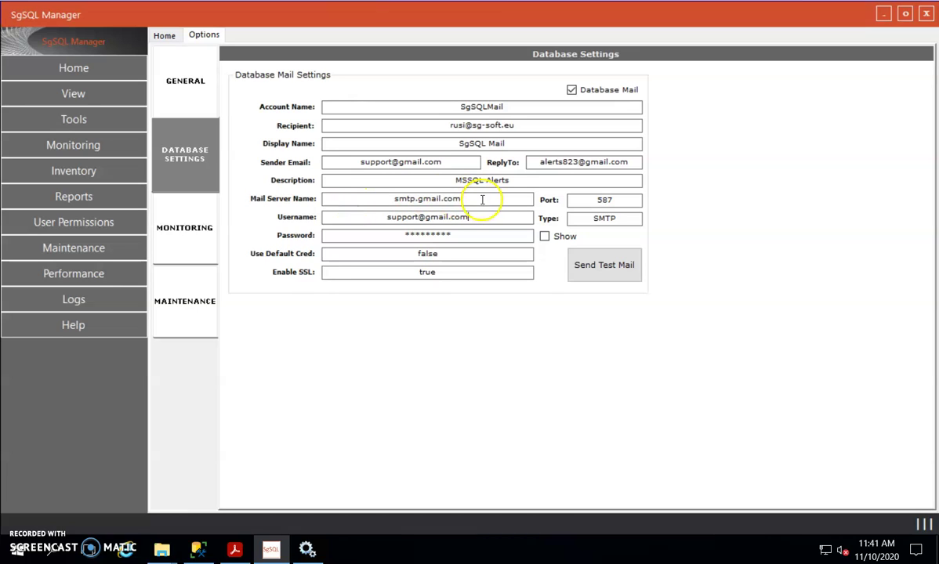
pyautogui.moveTo(476, 199); pyautogui.dragTo(337, 191)
pyautogui.hotkey('ctrl', 'v')
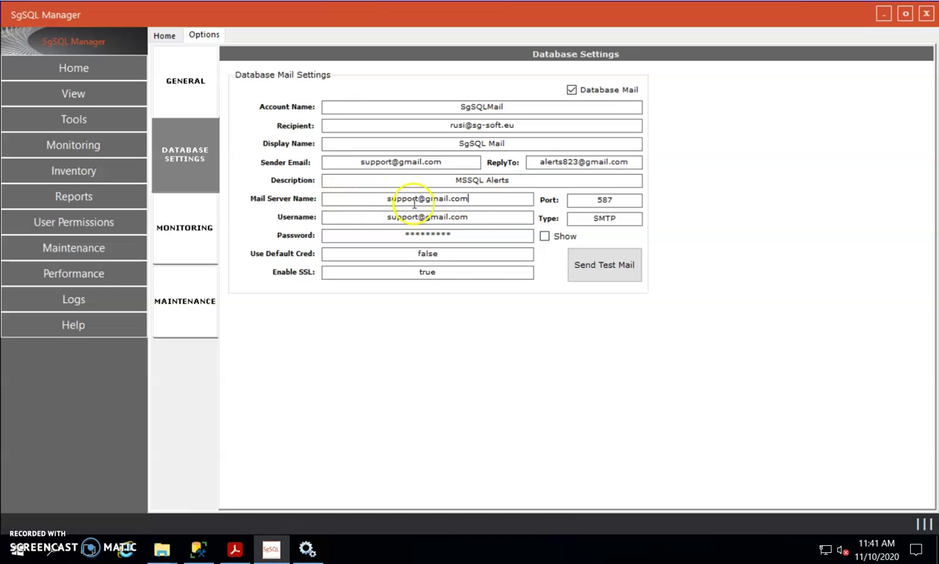
pyautogui.moveTo(427, 198); pyautogui.dragTo(360, 203)
pyautogui.write('mail.')
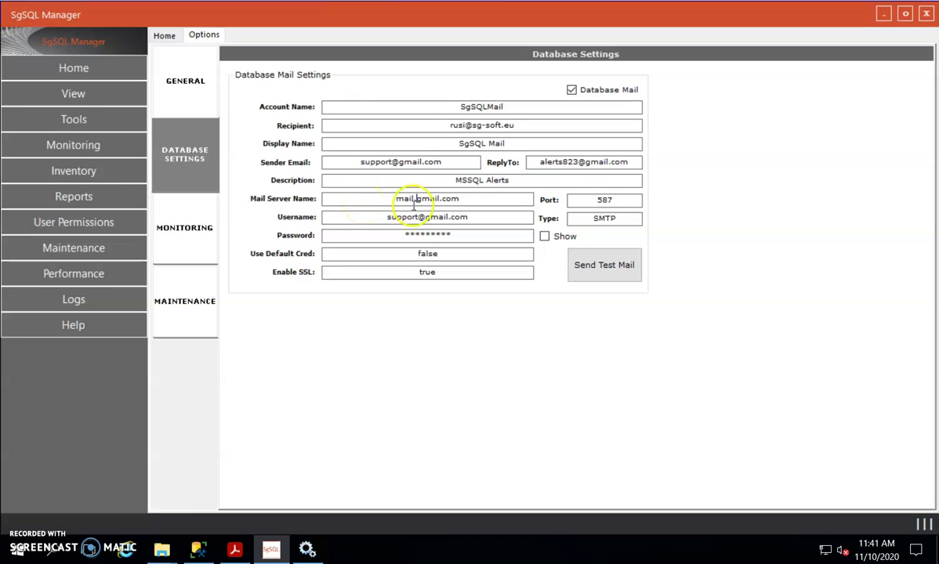
pyautogui.doubleClick(623, 197)
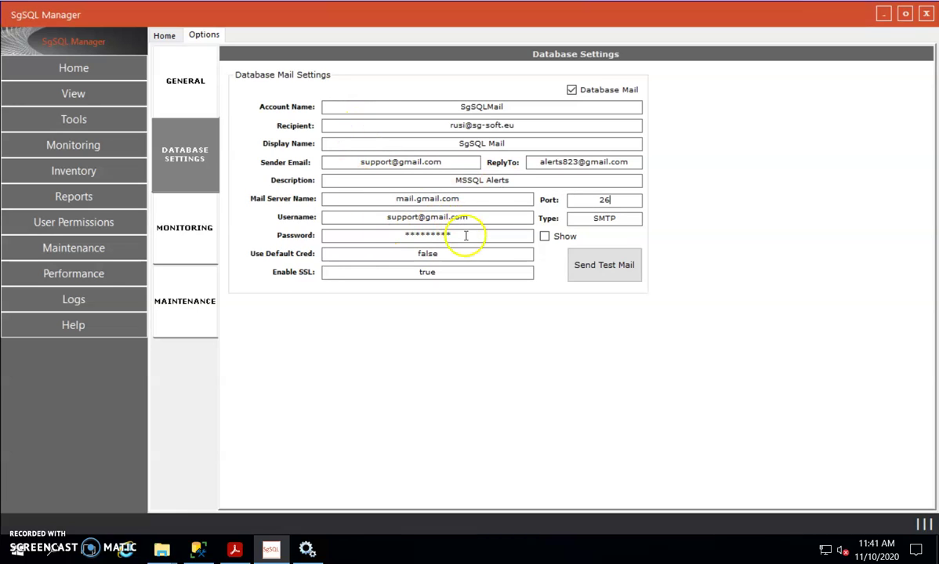
pyautogui.moveTo(464, 235); pyautogui.dragTo(391, 227)
pyautogui.write('**')
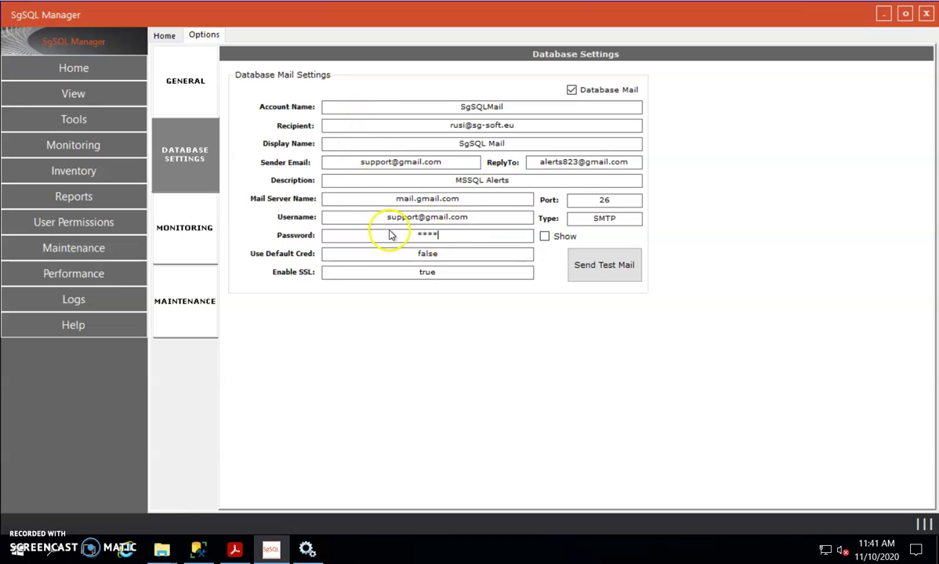
pyautogui.write('******')
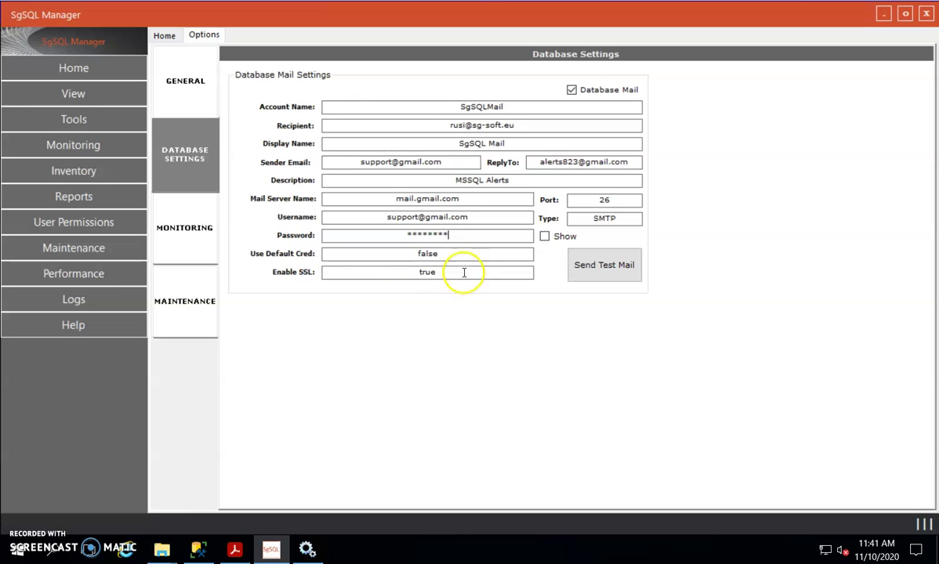
# Step: Review the Monitoring thresholds, such as Page Life Expectancy 3000 and CPU 70, then go to Manage Servers
pyautogui.click(186, 231)
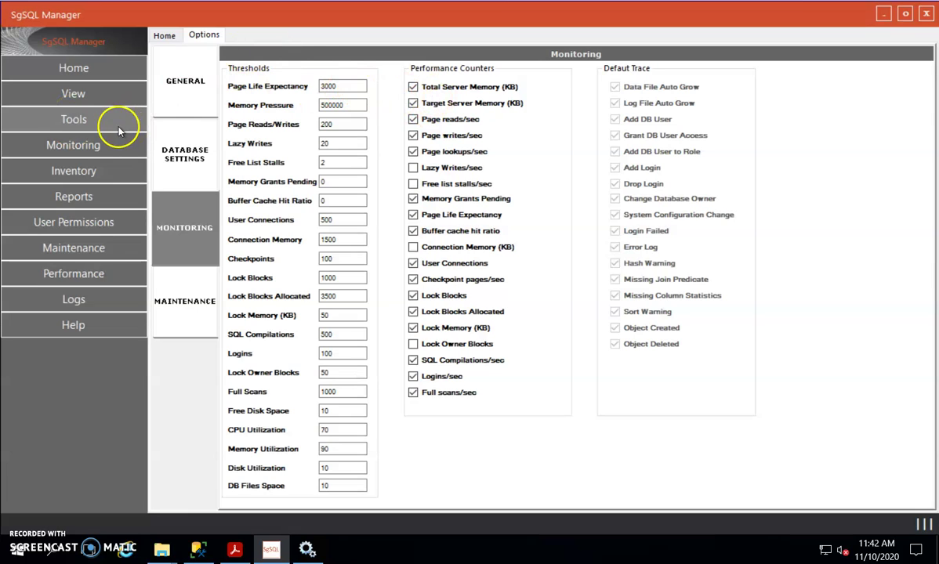
pyautogui.click(75, 126)
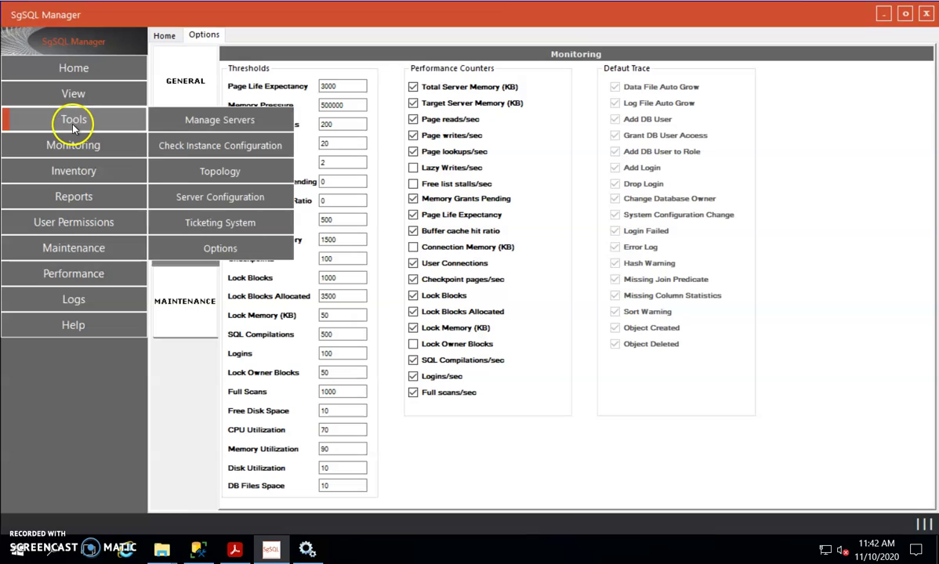
pyautogui.click(243, 126)
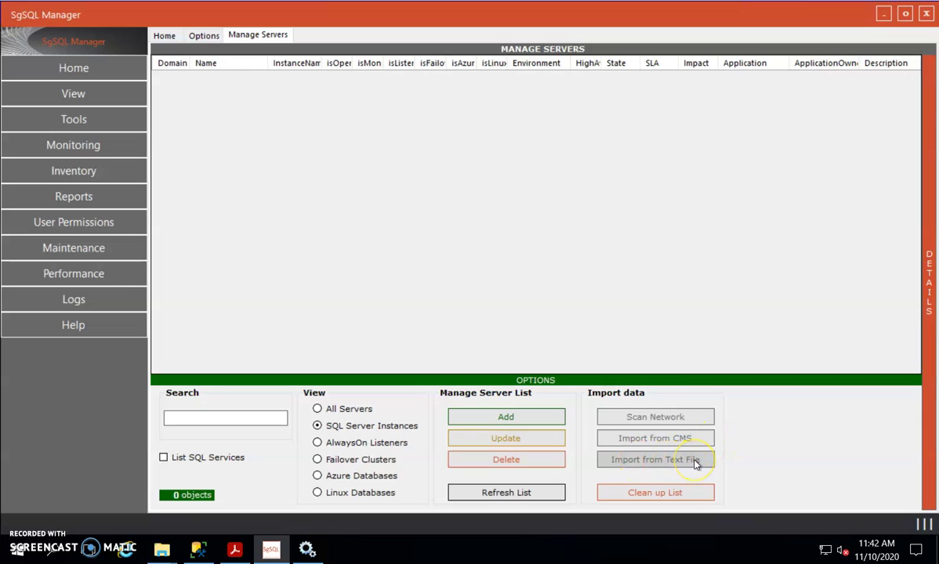
# Step: Start a network scan for SQL Server instances from the Import data section
pyautogui.click(658, 421)
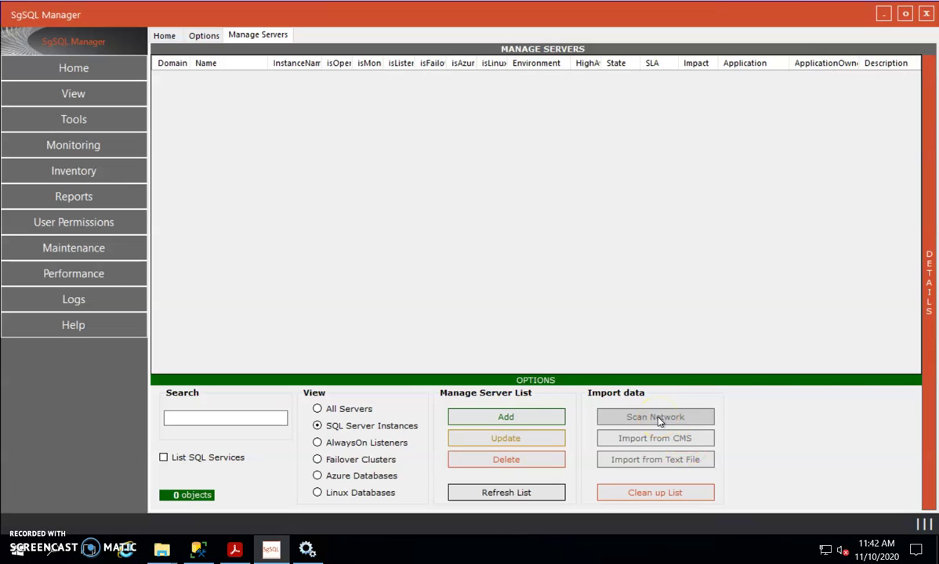
pyautogui.click(658, 421)
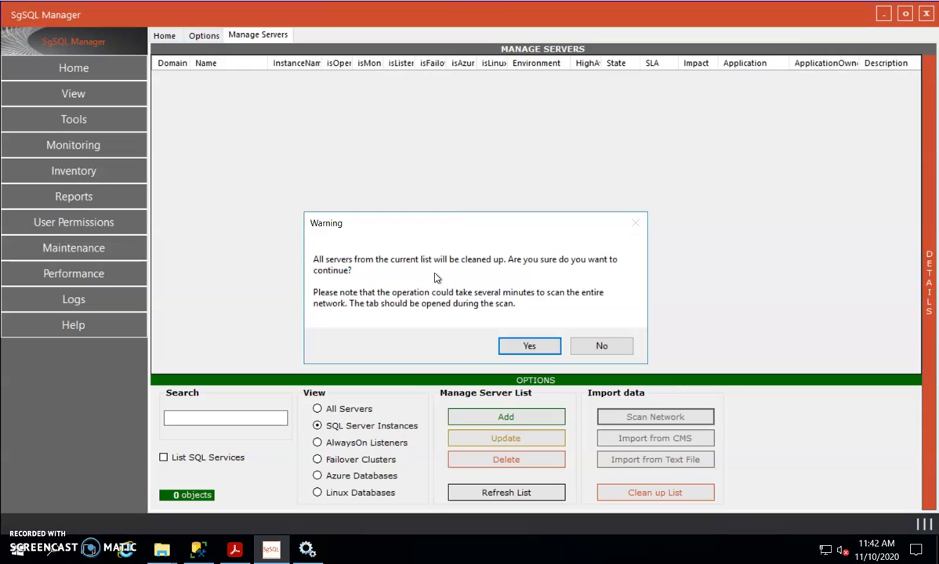
# Step: Confirm the scan that finds 6 SQL Server instances, enable editing, and widen the isOpen column
pyautogui.click(525, 348)
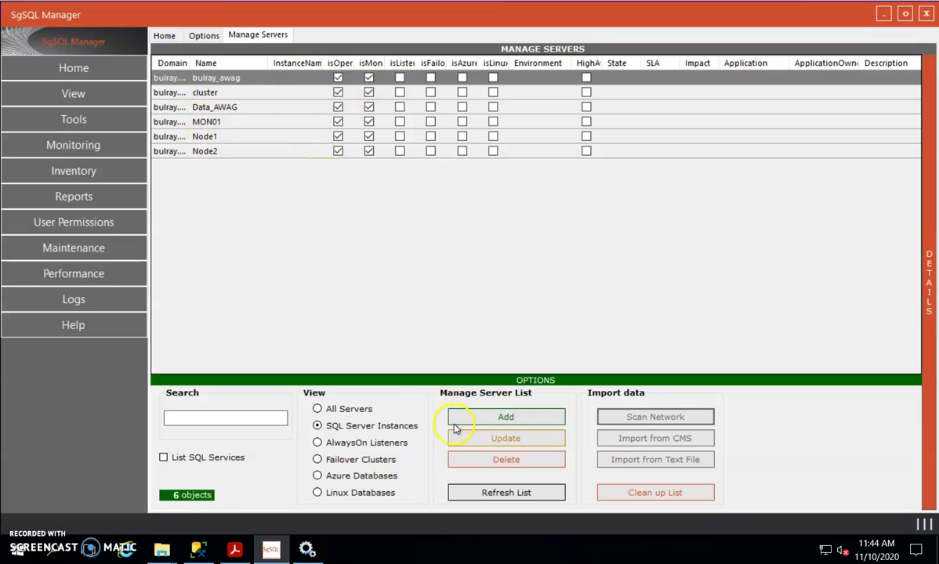
pyautogui.click(506, 444)
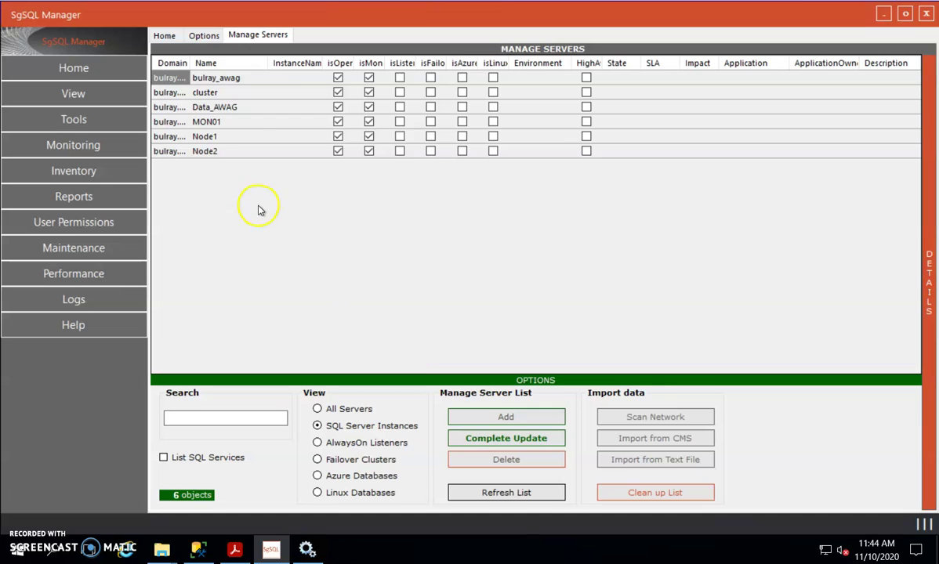
pyautogui.moveTo(354, 63); pyautogui.dragTo(370, 59)
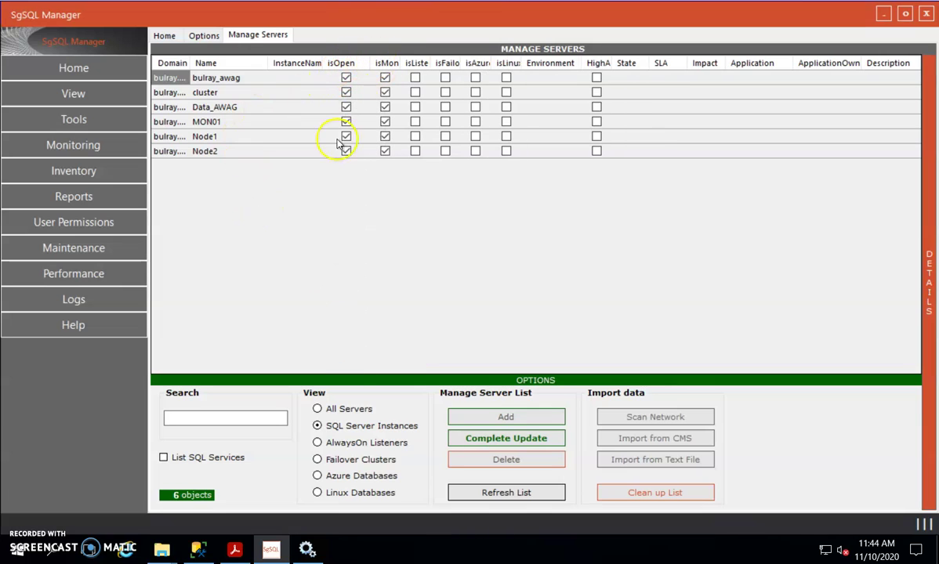
# Step: Show all servers and turn off isOpen and isMonitored for the cluster server
pyautogui.click(317, 409)
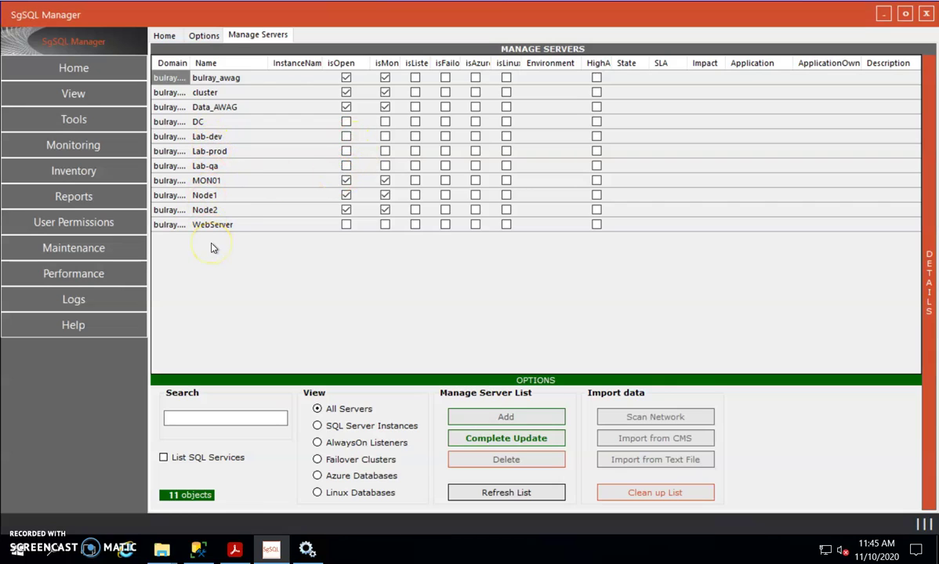
pyautogui.moveTo(402, 63); pyautogui.dragTo(601, 60)
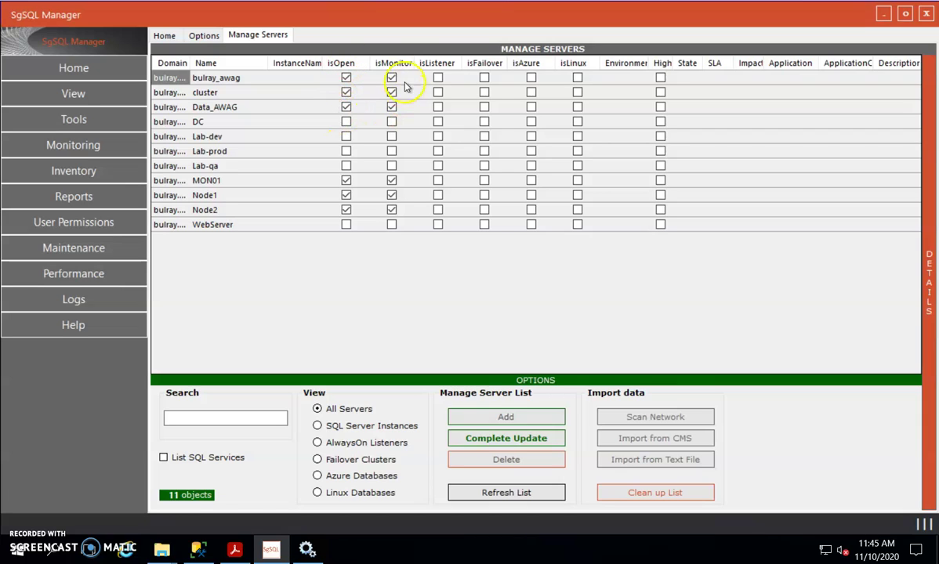
pyautogui.moveTo(416, 59); pyautogui.dragTo(432, 59)
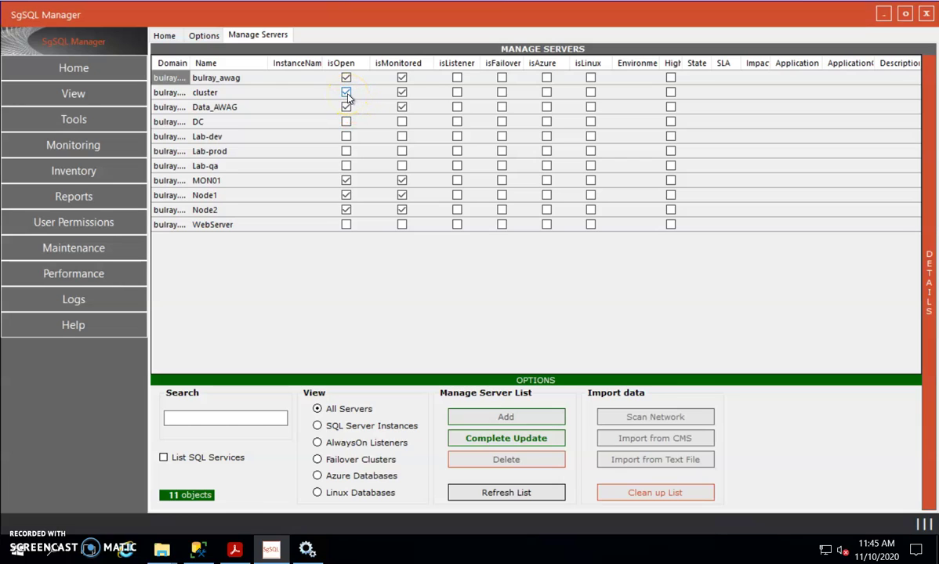
pyautogui.click(345, 93)
pyautogui.click(401, 93)
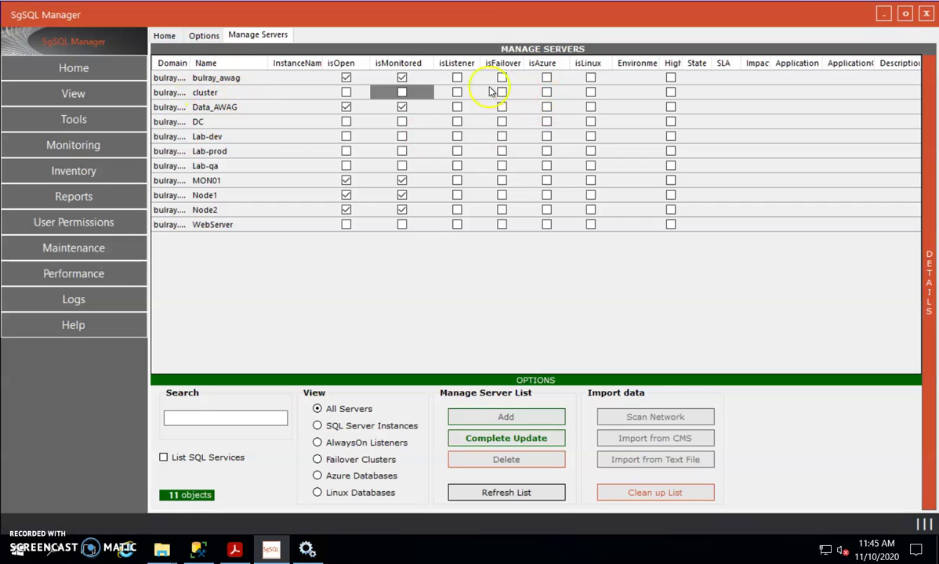
# Step: Mark bulray_awag and Data_AWAG as listeners, stop monitoring MON01, and complete the update
pyautogui.click(457, 78)
pyautogui.click(457, 107)
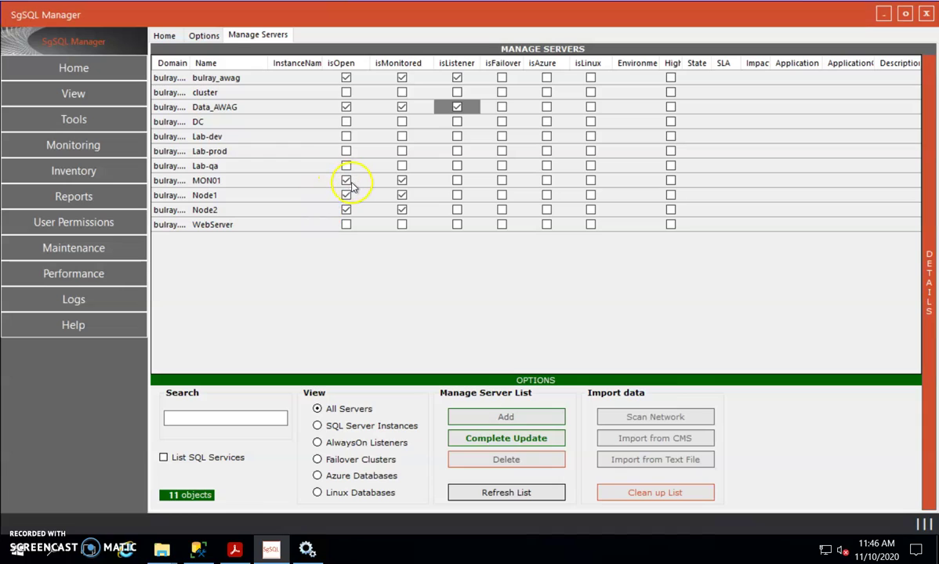
pyautogui.click(346, 182)
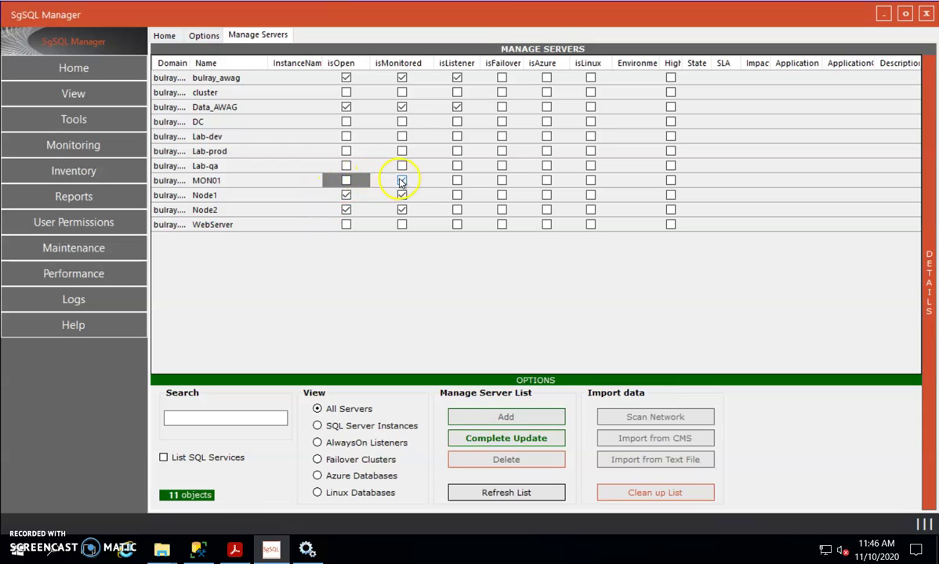
pyautogui.click(401, 181)
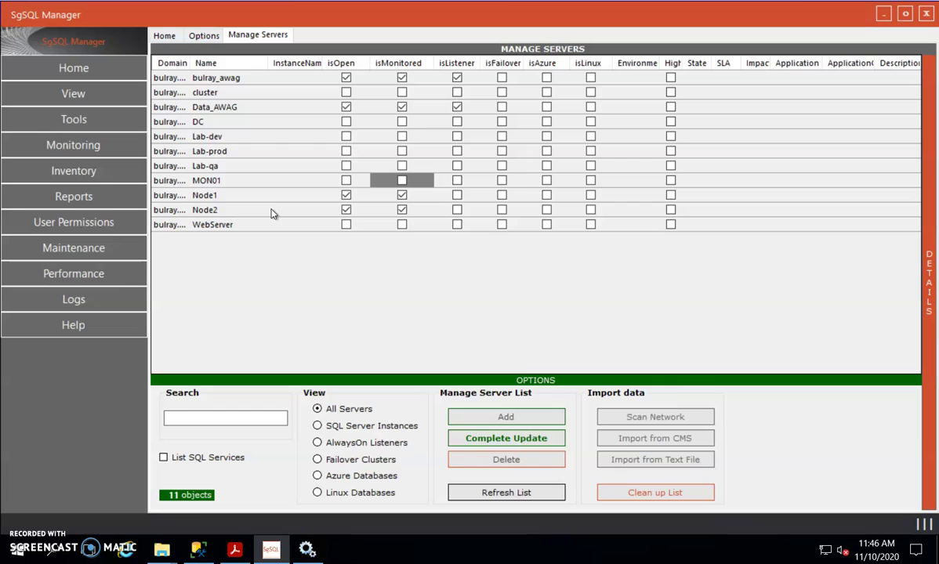
pyautogui.click(525, 441)
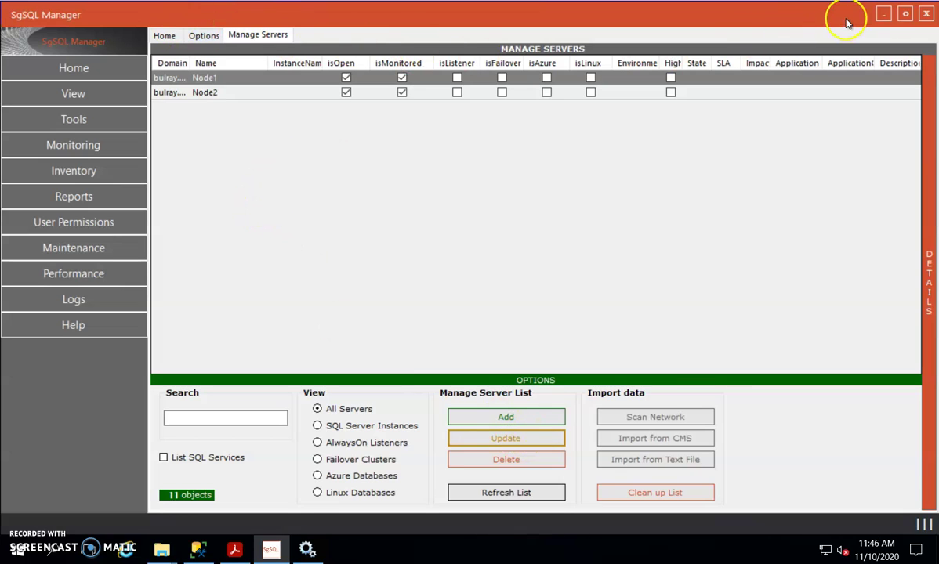
# Step: Close SgSQL Manager and launch Monitoring Service Settings from the SG SOFT program group
pyautogui.click(925, 15)
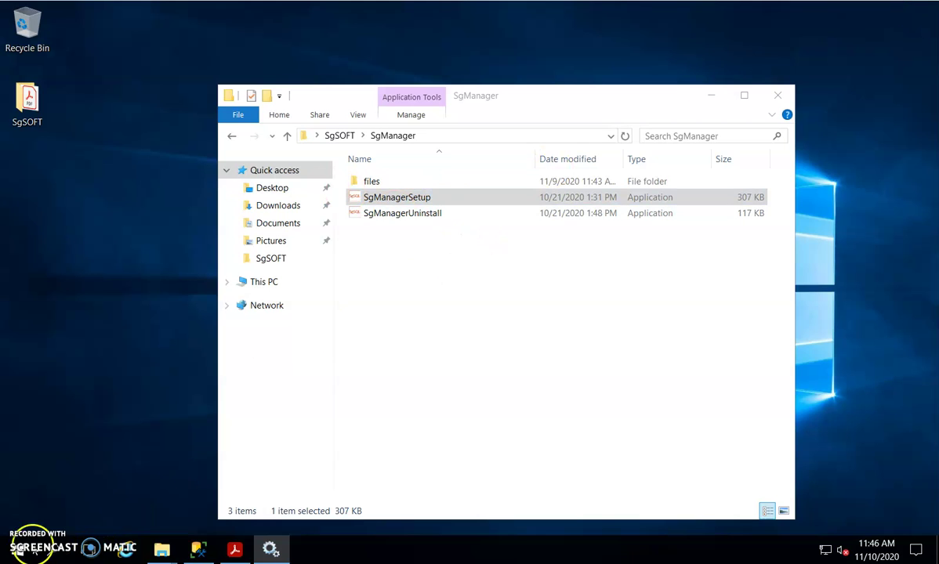
pyautogui.click(18, 549)
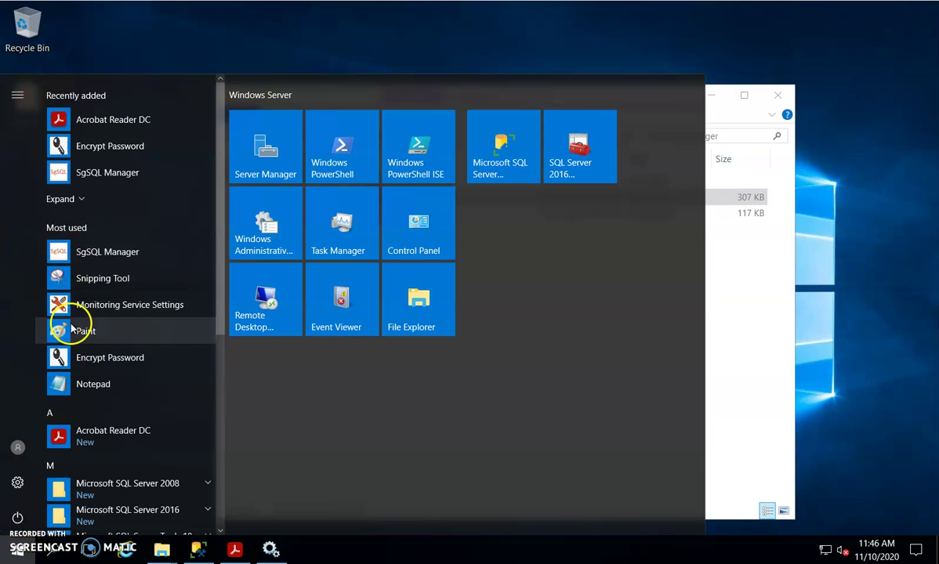
pyautogui.scroll(-5, 90, 301)
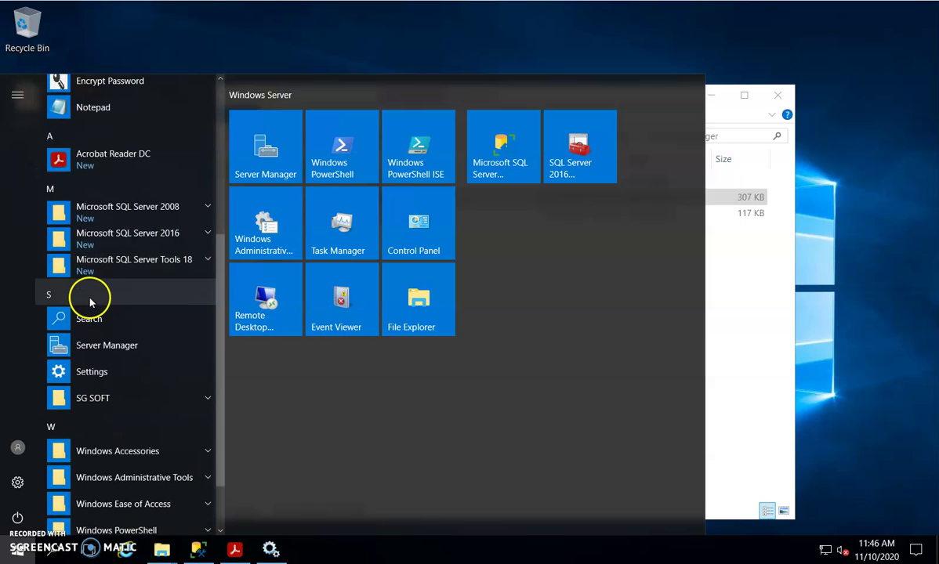
pyautogui.scroll(-1, 117, 321)
pyautogui.click(119, 324)
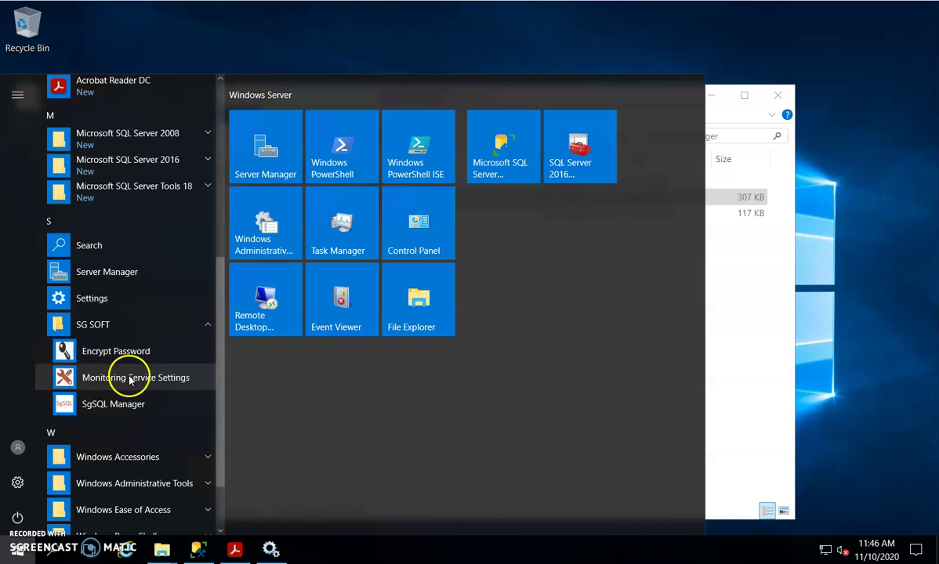
pyautogui.click(129, 379)
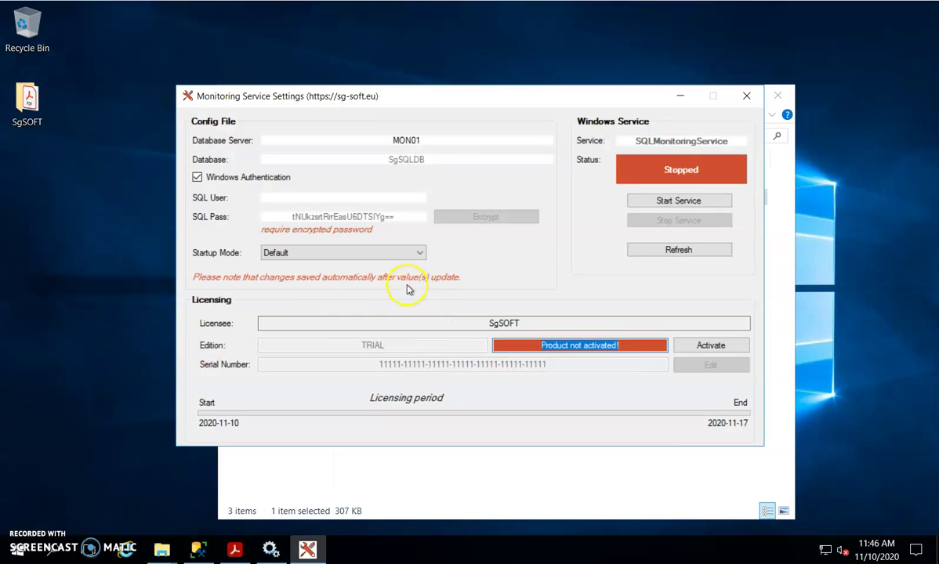
# Step: Start SQLMonitoringService so its status turns to Running
pyautogui.click(680, 201)
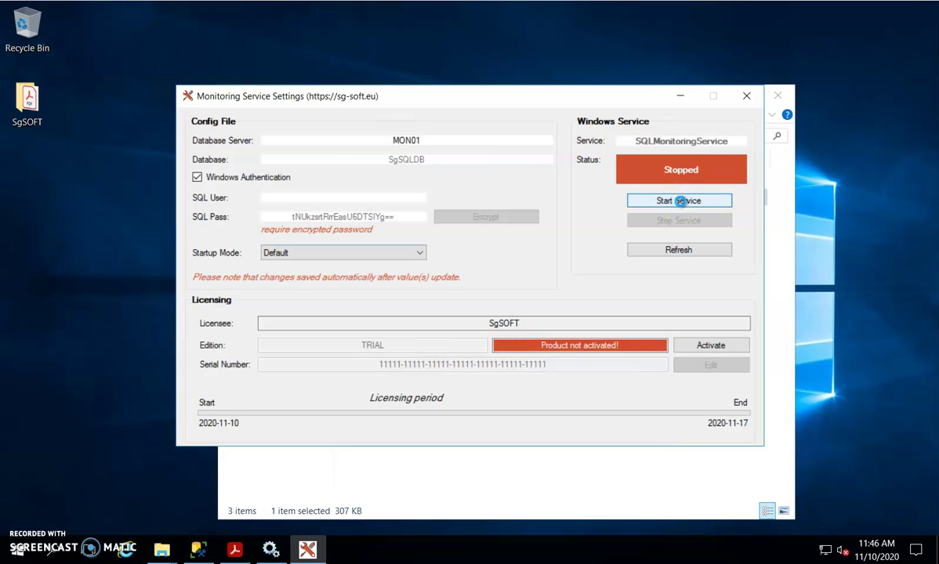
pyautogui.click(674, 180)
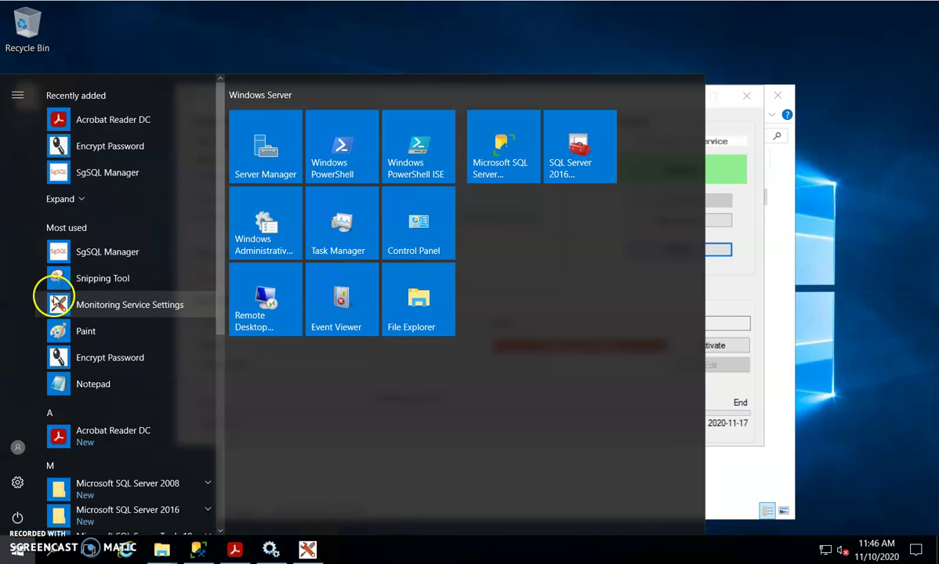
pyautogui.click(18, 550)
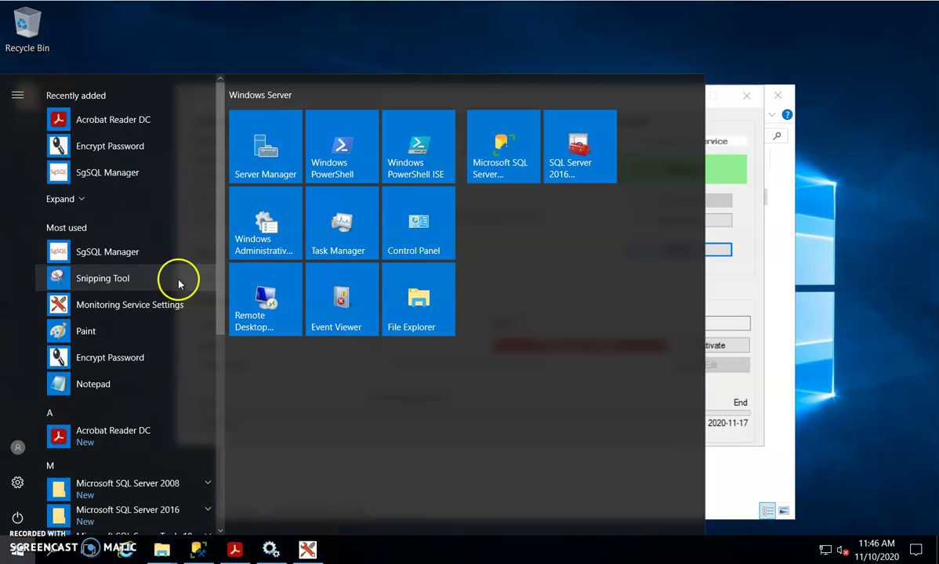
# Step: Relaunch SgSQL Manager to its Home alert list and close the Monitoring Service Settings window
pyautogui.click(107, 253)
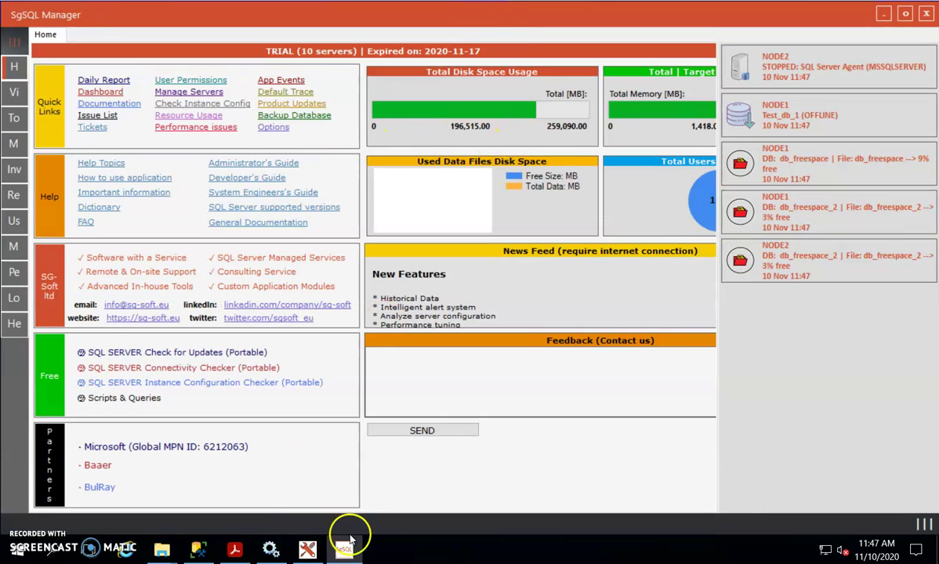
pyautogui.click(307, 548)
pyautogui.click(746, 96)
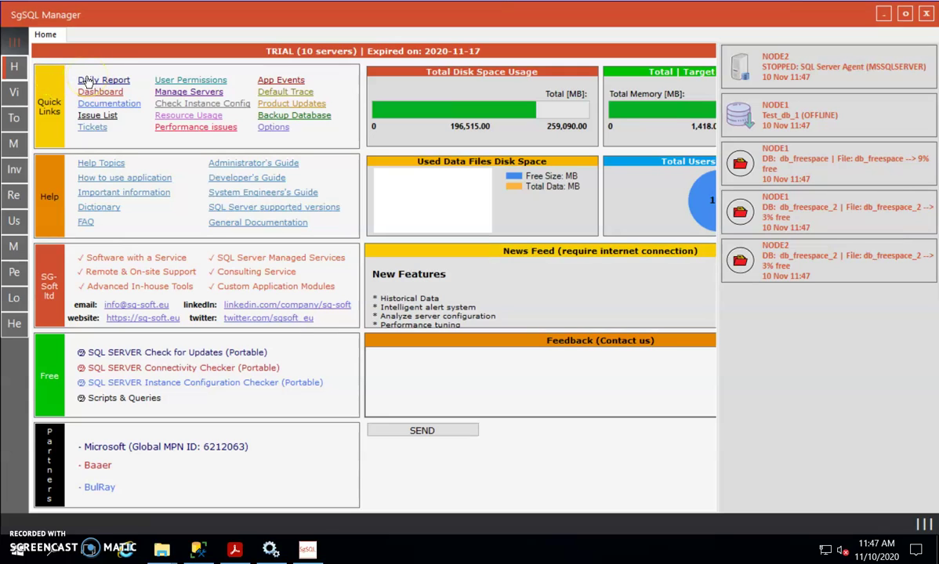
# Step: Generate the Daily Report for 2020-11-10 from 08:00 to 23:59
pyautogui.click(104, 81)
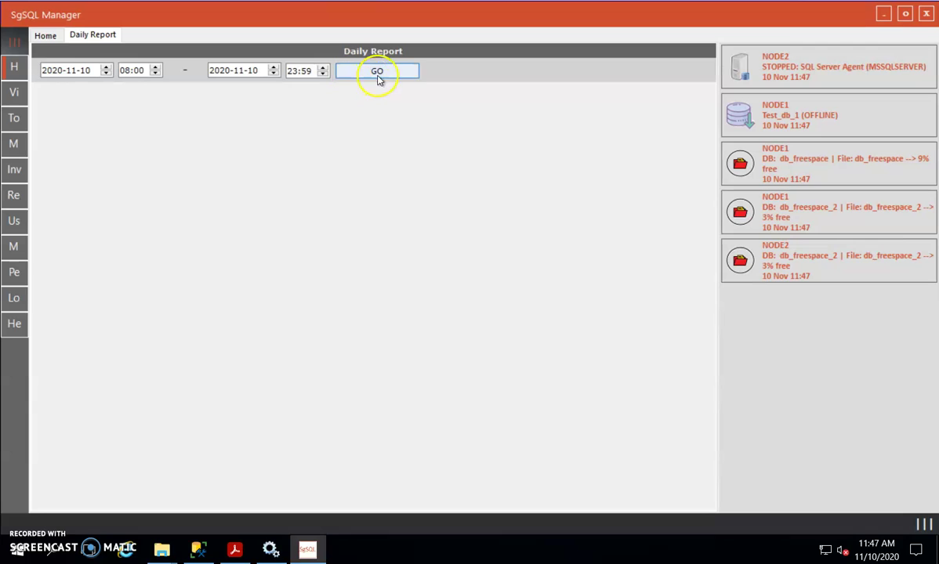
pyautogui.click(378, 71)
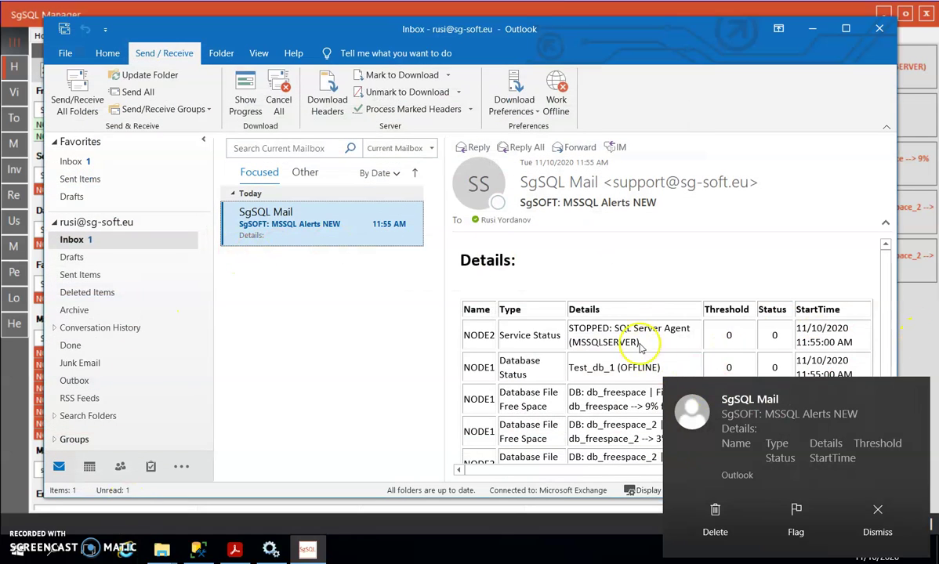
# Step: Open the 'MSSQL Alerts NEW' email in its own window and dismiss the new-mail notification
pyautogui.doubleClick(310, 218)
pyautogui.moveTo(279, 48); pyautogui.dragTo(539, 35)
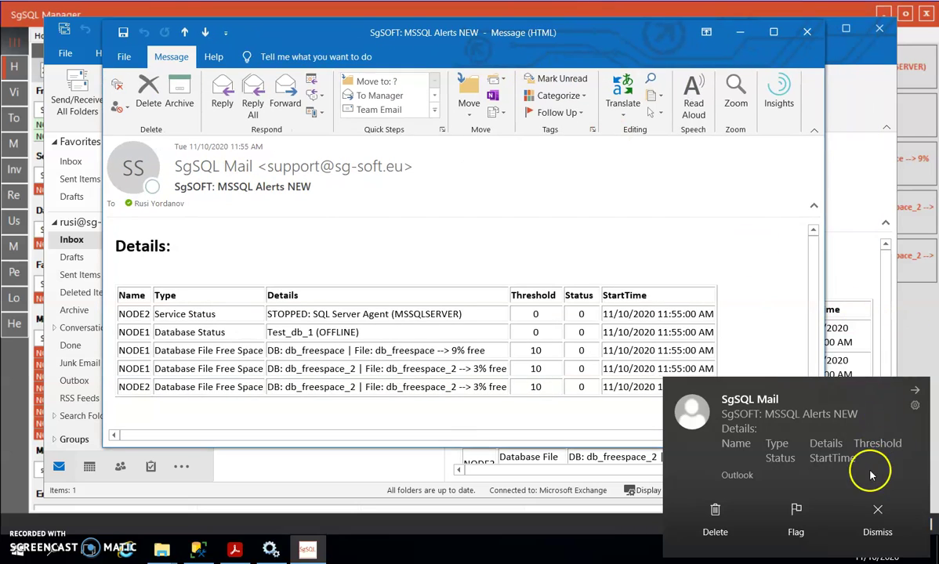
pyautogui.click(879, 510)
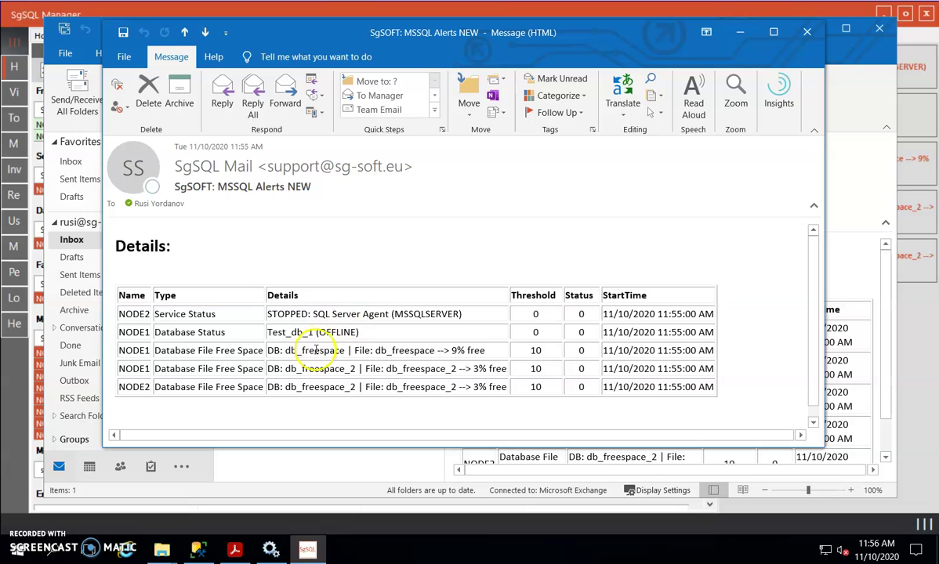
# Step: Compare the alert email against the Daily Report, keeping the email window on the left
pyautogui.click(921, 302)
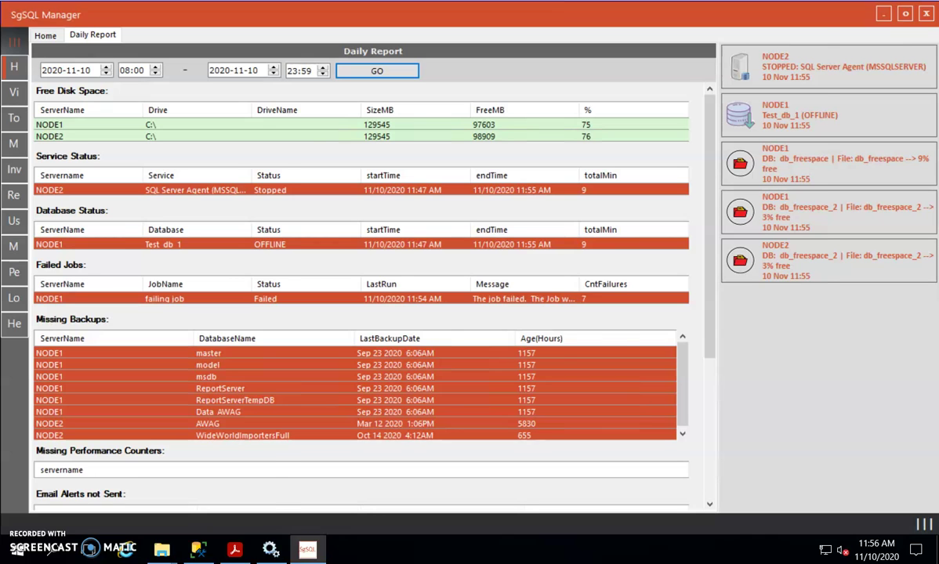
pyautogui.moveTo(125, 548)
pyautogui.click(87, 471)
pyautogui.moveTo(416, 40); pyautogui.dragTo(334, 44)
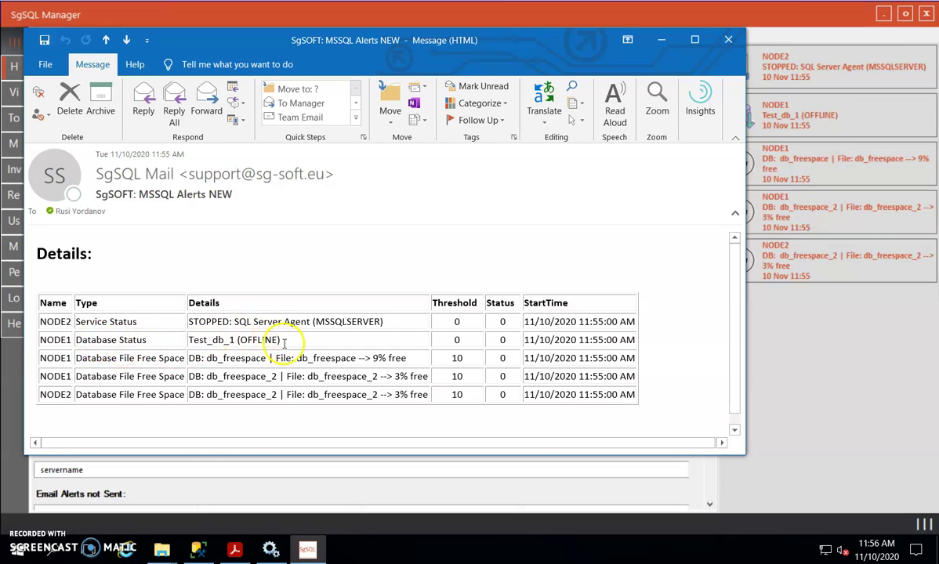
pyautogui.click(234, 549)
# Step: Scroll HOWTO.pdf down to the page 5 alerting-exceptions example, then minimize Acrobat Reader
pyautogui.scroll(-15, 298, 313)
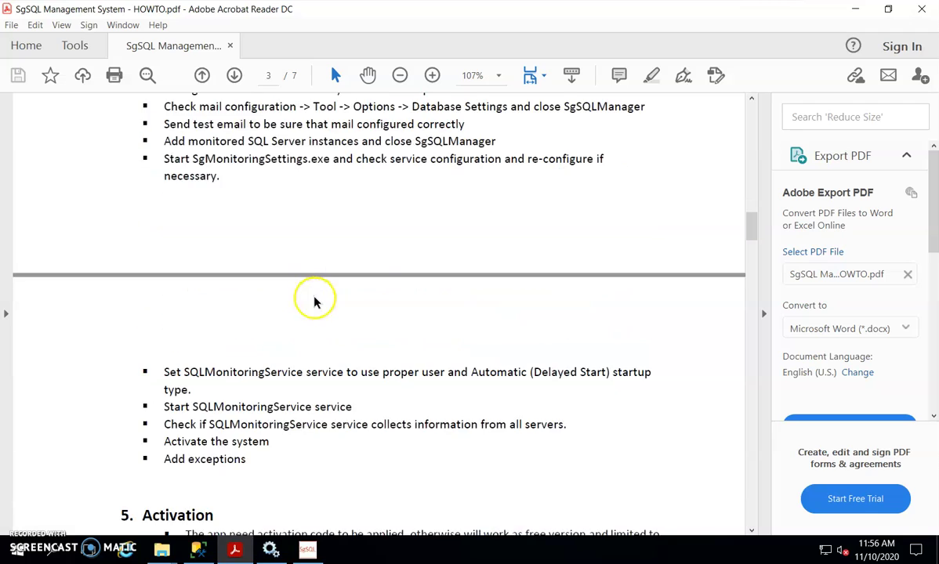
pyautogui.scroll(-10, 299, 295)
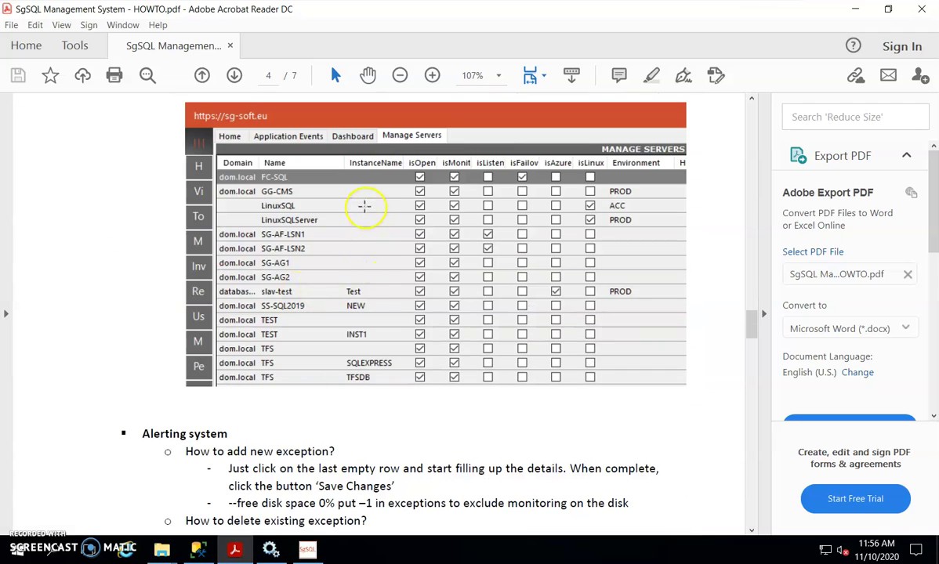
pyautogui.scroll(-12, 357, 212)
pyautogui.scroll(-5, 347, 230)
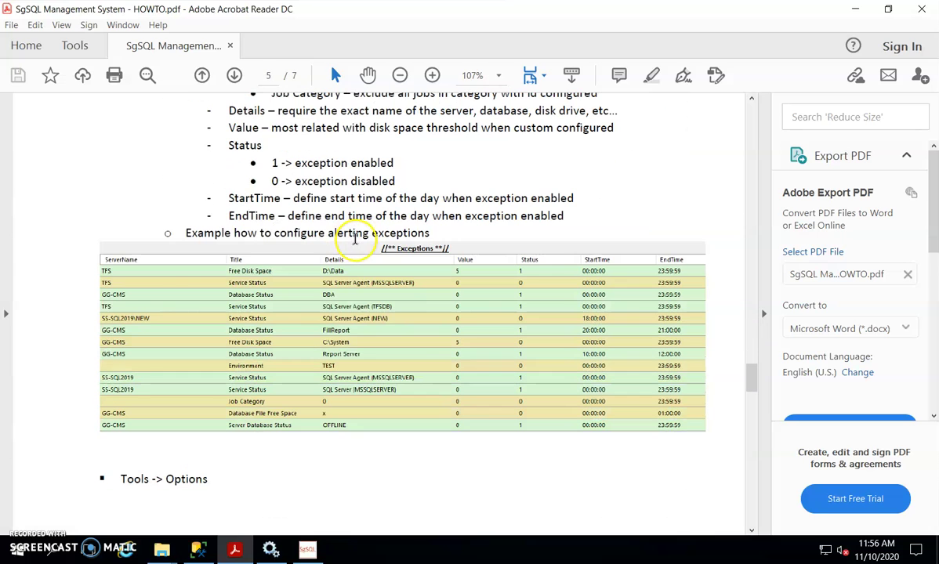
pyautogui.click(856, 13)
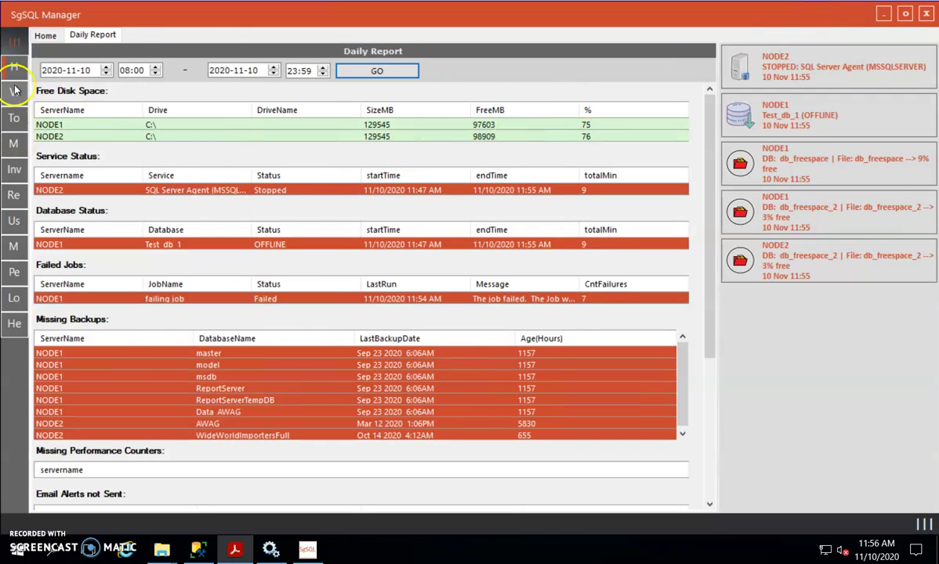
# Step: Open Monitoring > Alerting System and review the Test_db_1 offline alert
pyautogui.click(15, 44)
pyautogui.click(85, 145)
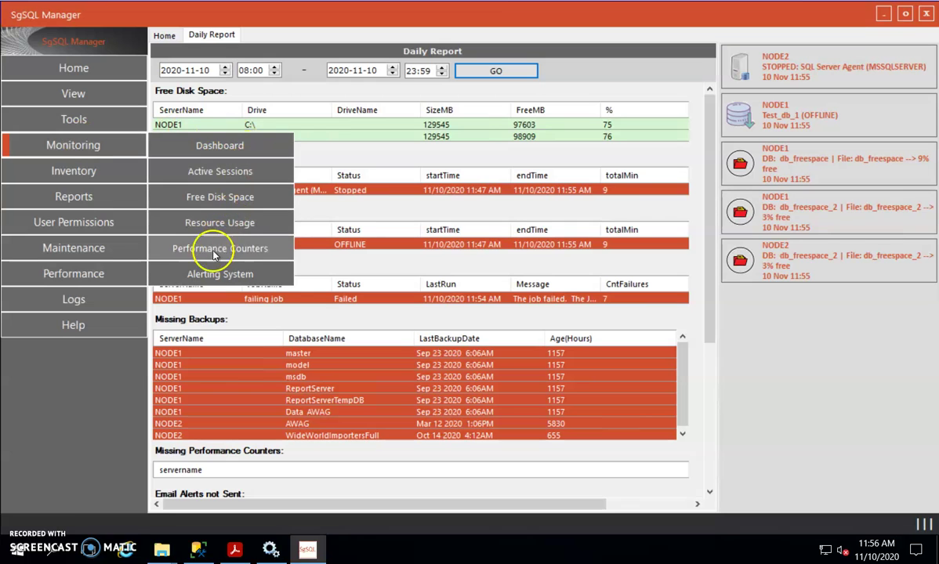
pyautogui.click(210, 276)
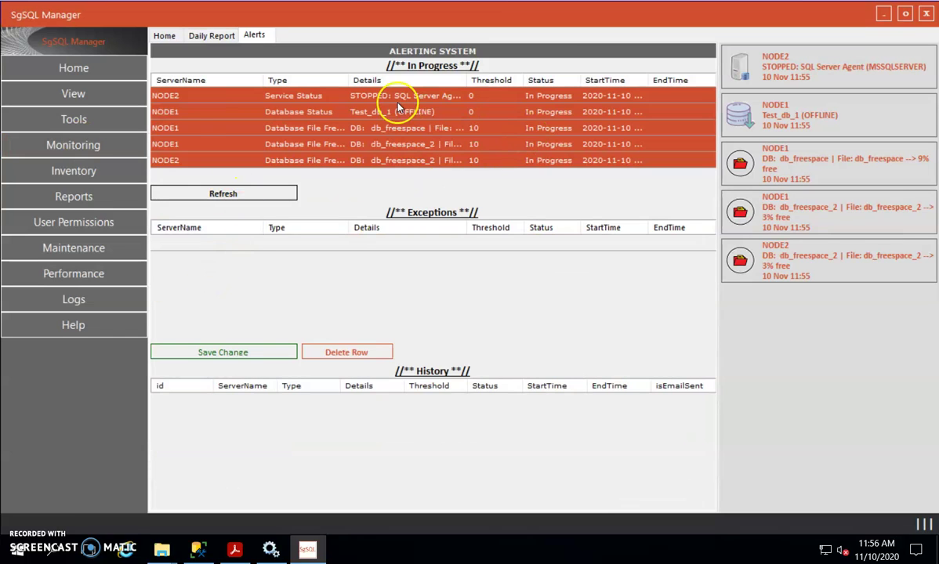
pyautogui.click(188, 246)
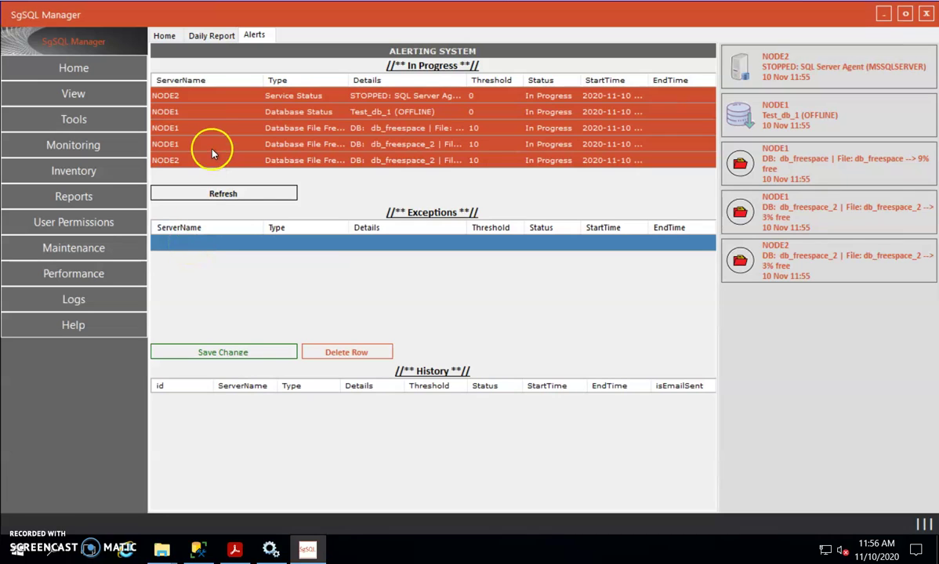
pyautogui.click(167, 111)
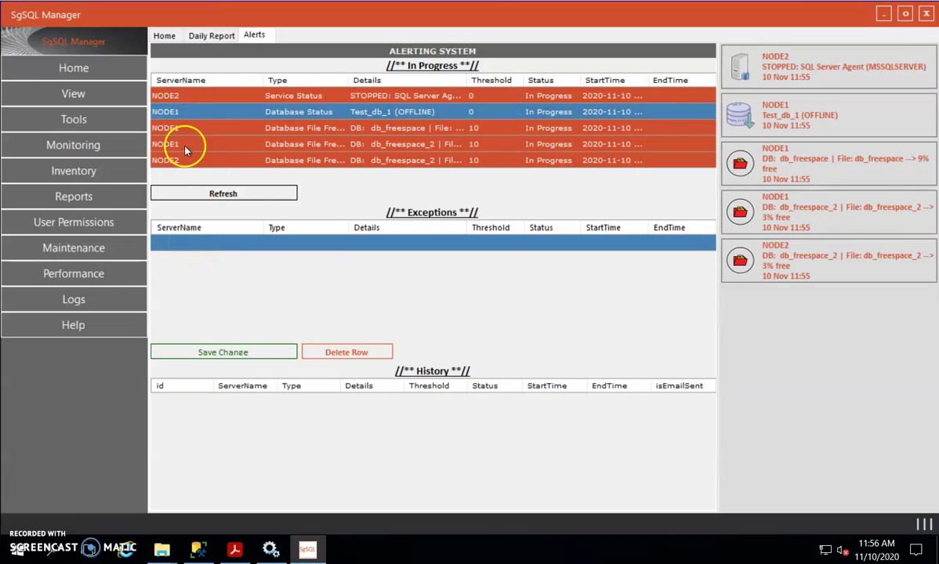
# Step: Fill a new exception row: NODE1, Database Status, Test_db_1, status 1, 00:00:00 to 23:59:59
pyautogui.click(186, 244)
pyautogui.write('No')
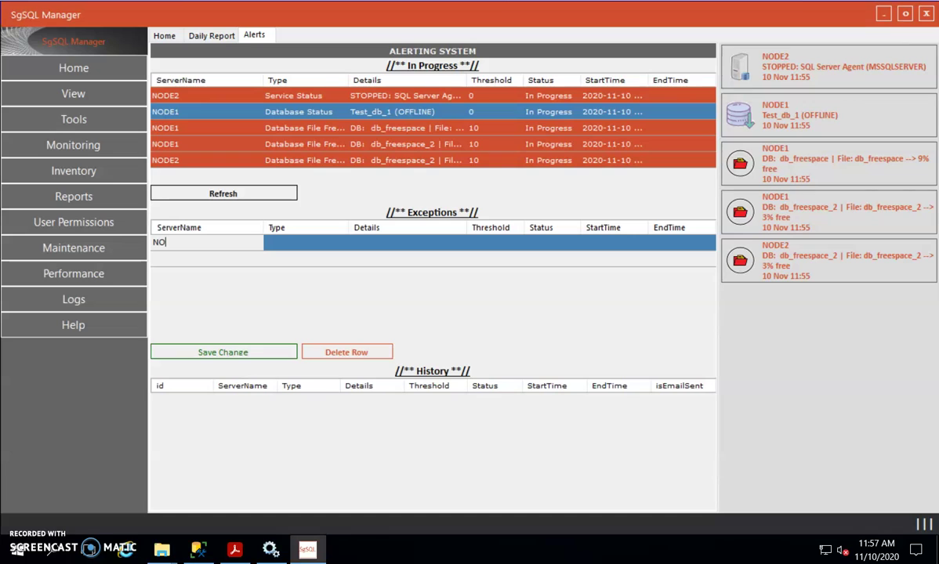
pyautogui.click(310, 242)
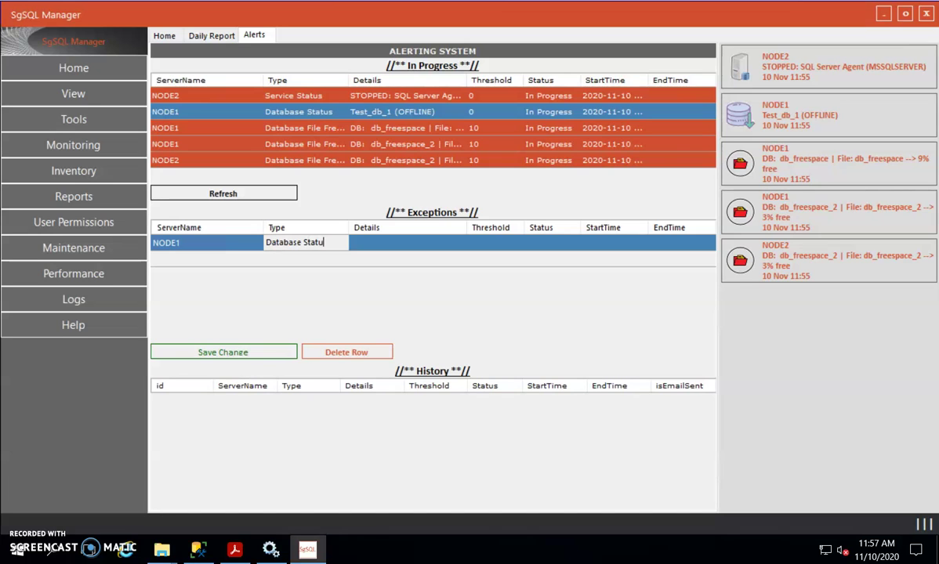
pyautogui.click(407, 244)
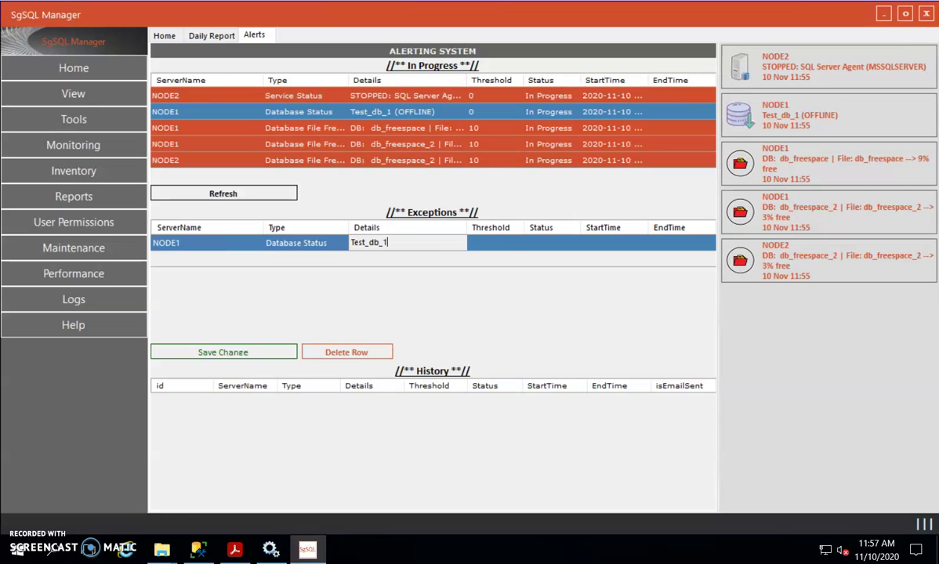
pyautogui.click(561, 244)
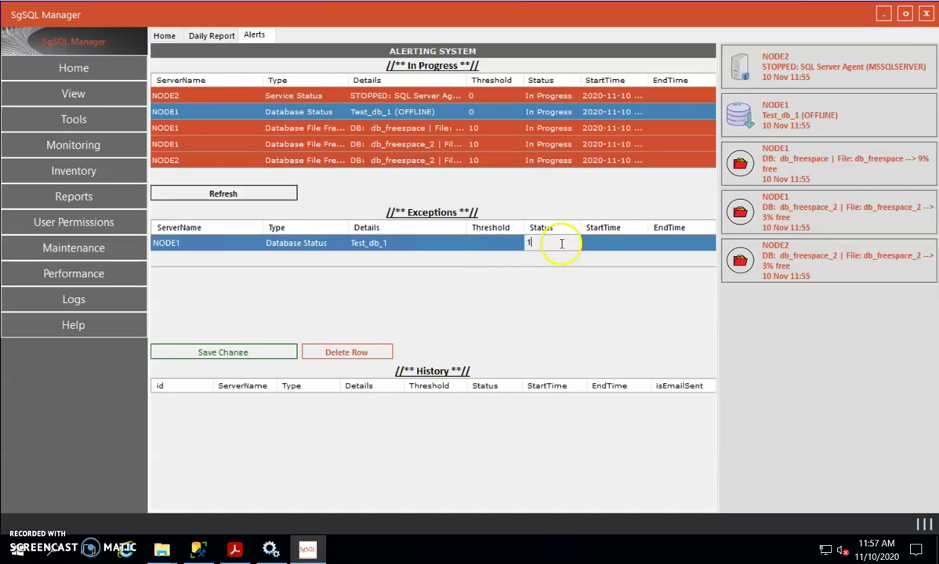
pyautogui.click(602, 243)
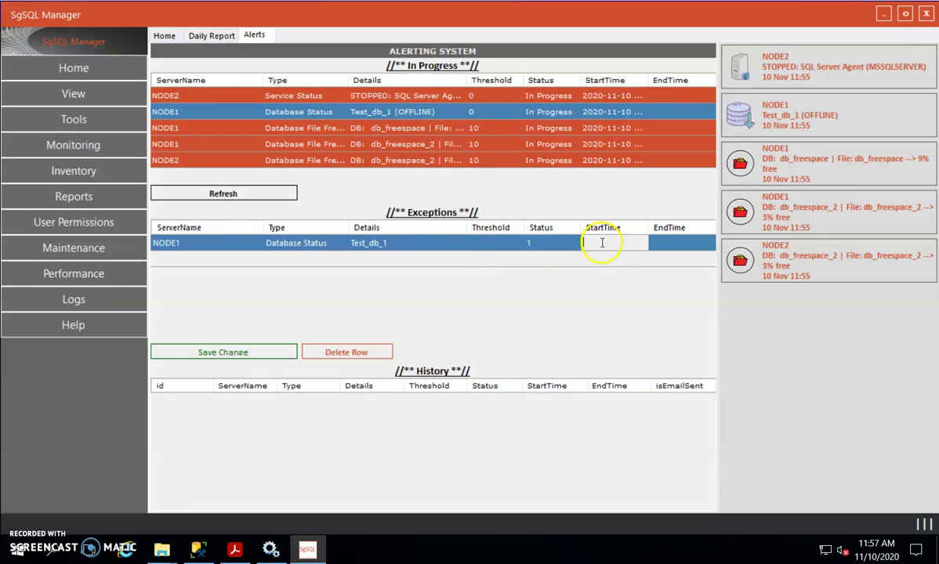
pyautogui.write('00:00:00')
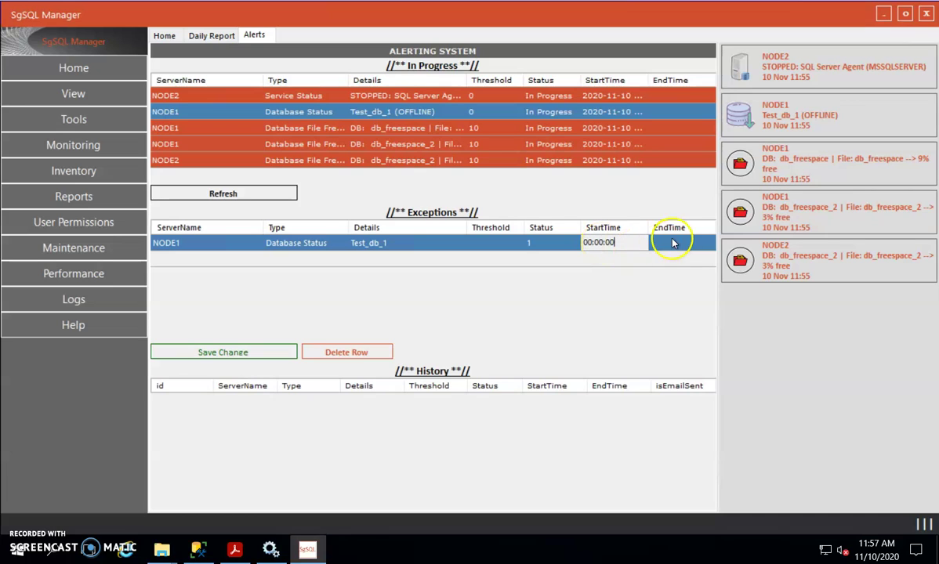
pyautogui.click(686, 241)
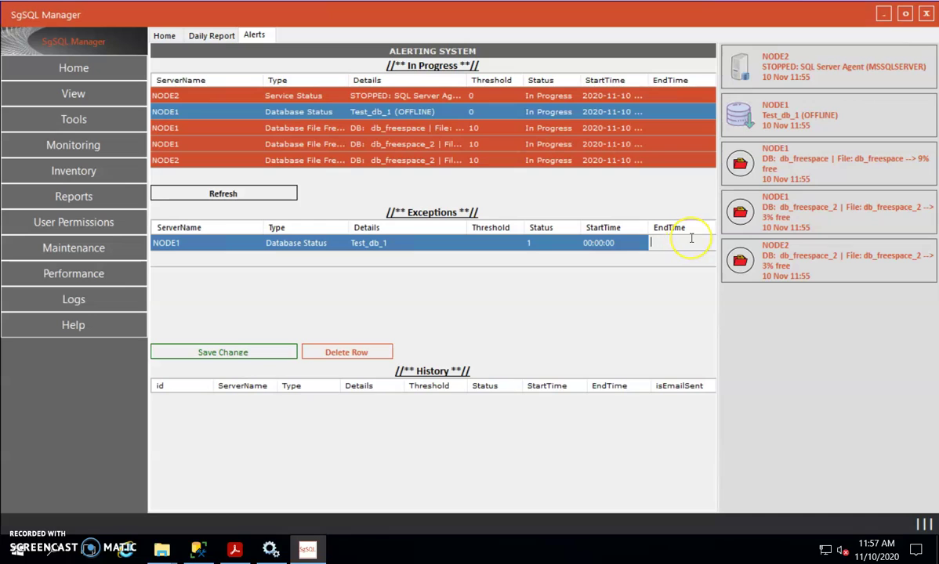
pyautogui.write('23:59:59')
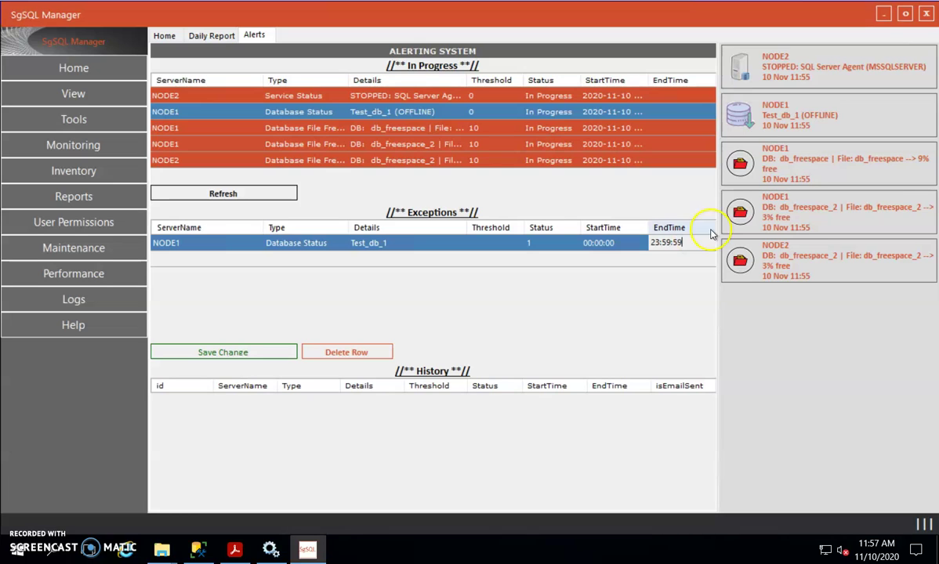
pyautogui.click(605, 260)
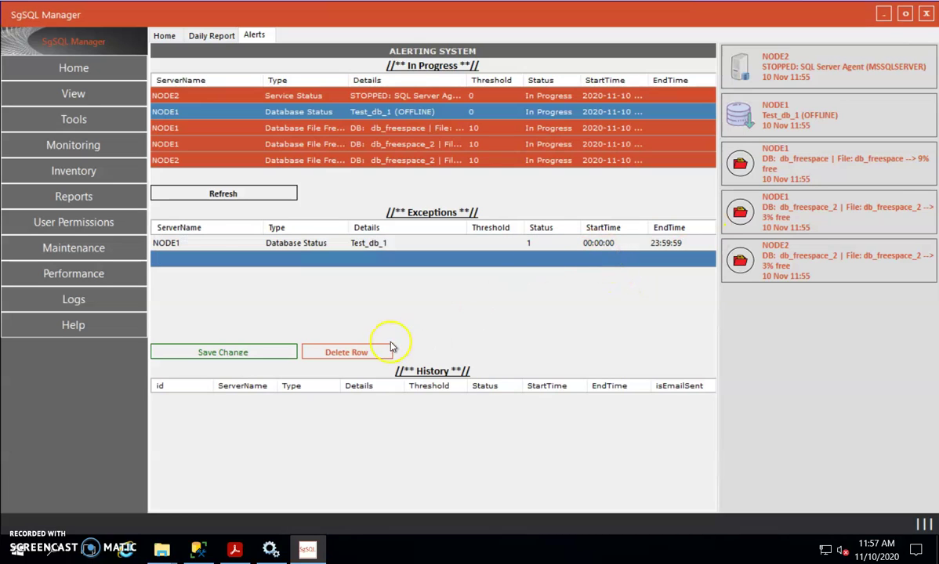
# Step: Save the NODE1 Test_db_1 exception and confirm the 'Are you sure?' warning
pyautogui.click(235, 352)
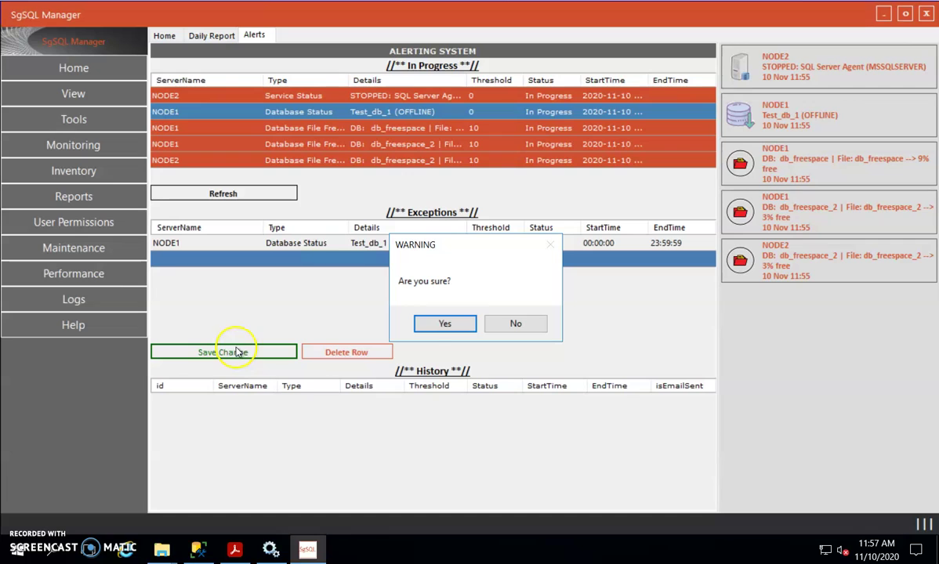
pyautogui.click(423, 324)
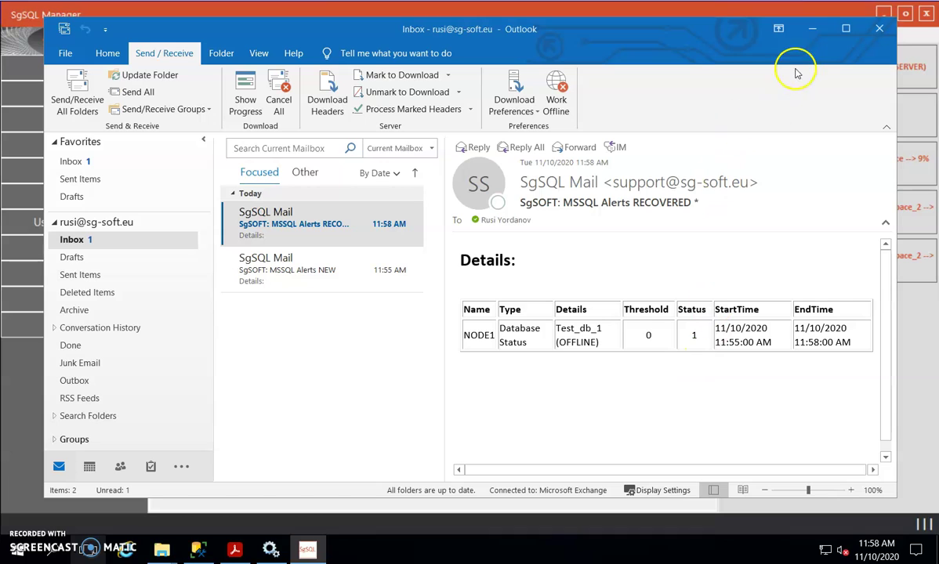
pyautogui.click(815, 33)
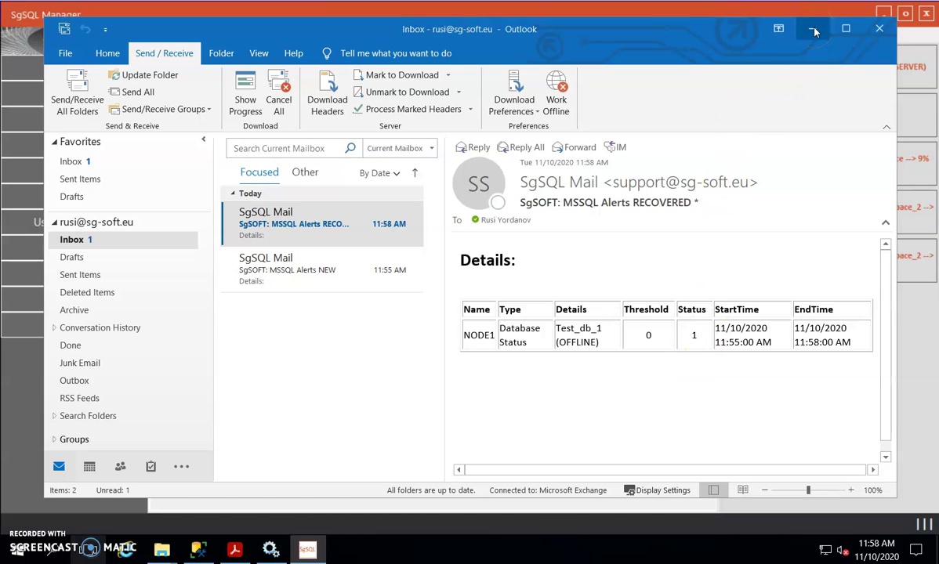